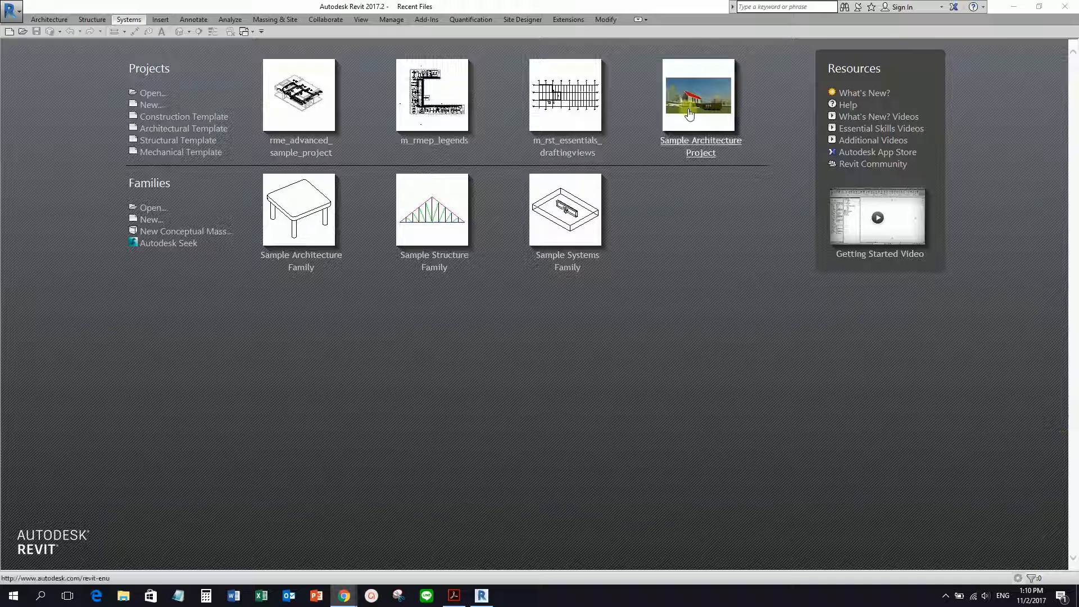
Review the available export formats, including the CAD format options.
{"action": "left_click", "coordinate": [12, 11]}
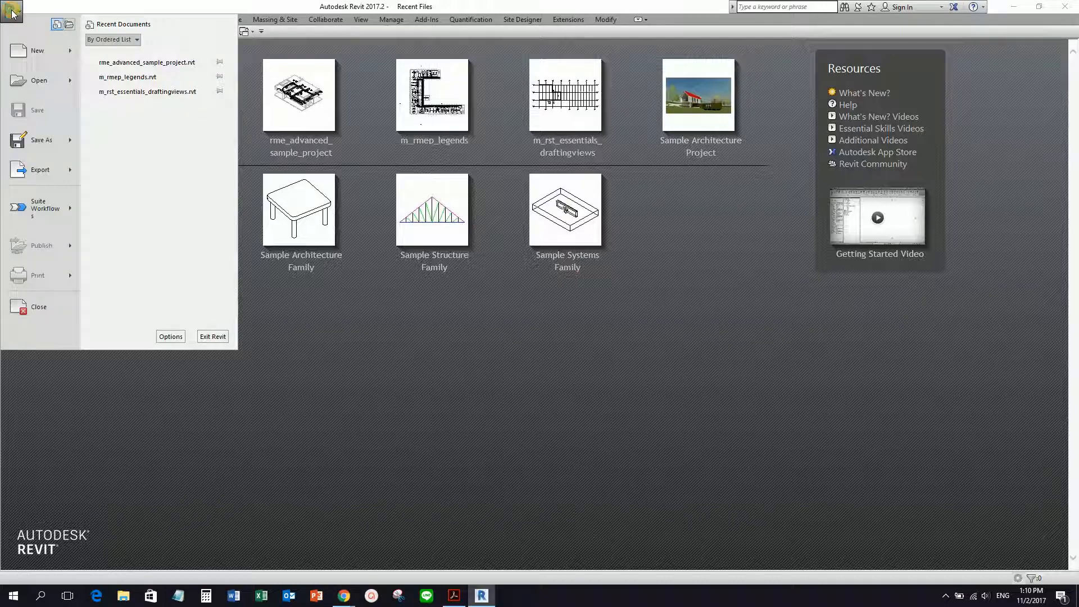
{"action": "left_click", "coordinate": [49, 170]}
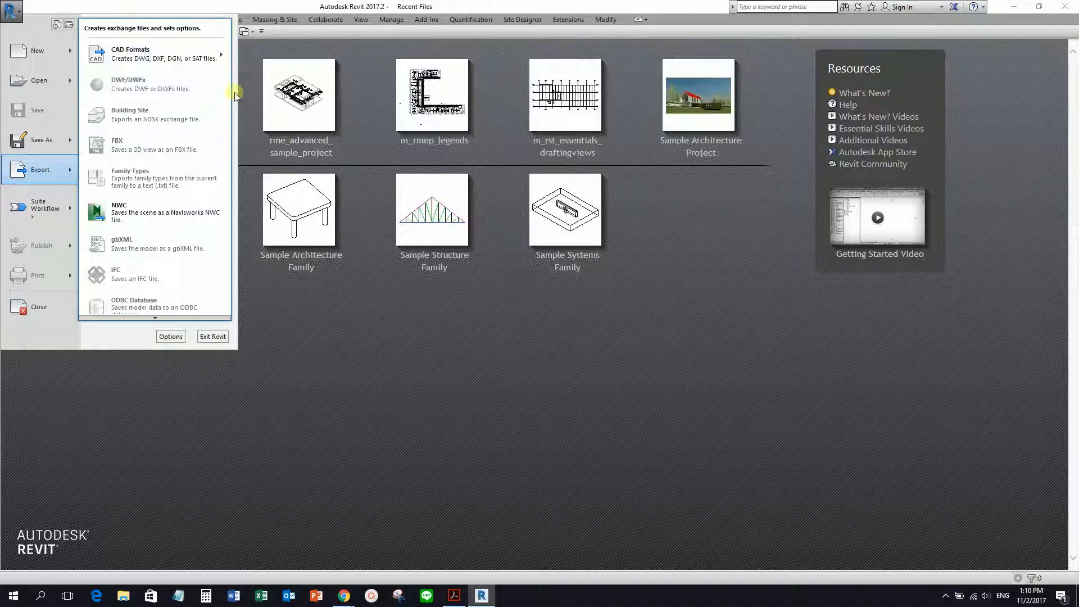
{"action": "left_click", "coordinate": [154, 64]}
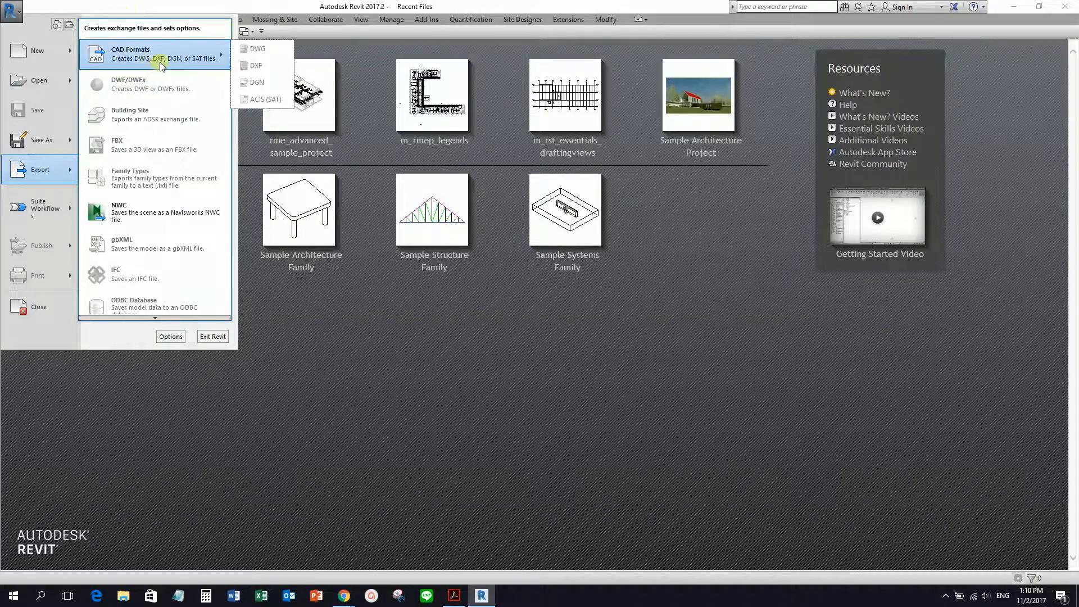
{"action": "left_click", "coordinate": [172, 62]}
{"action": "left_click", "coordinate": [201, 63]}
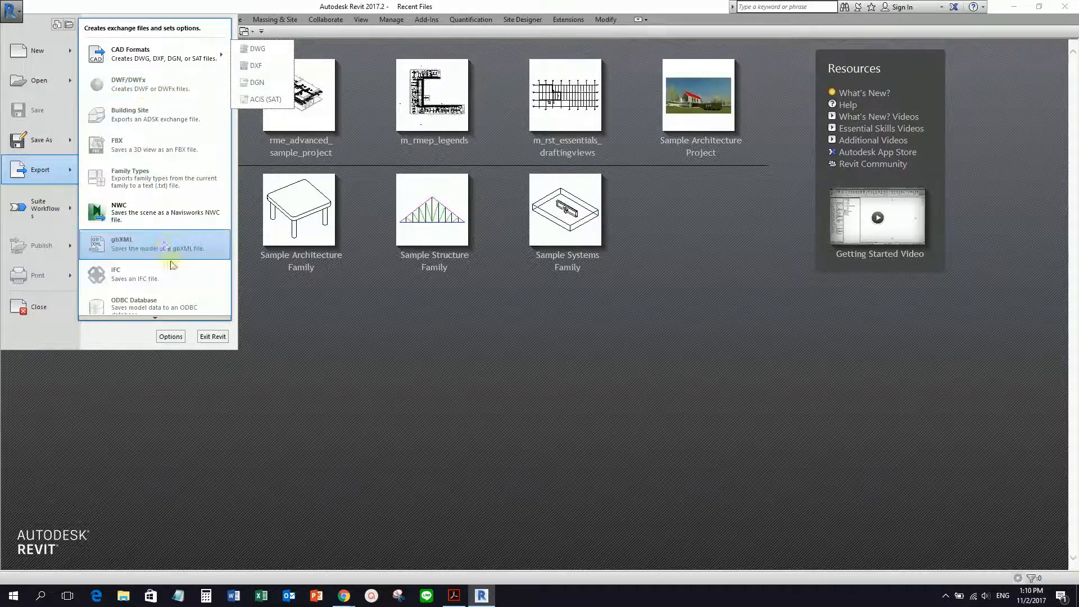
{"action": "left_click", "coordinate": [117, 55]}
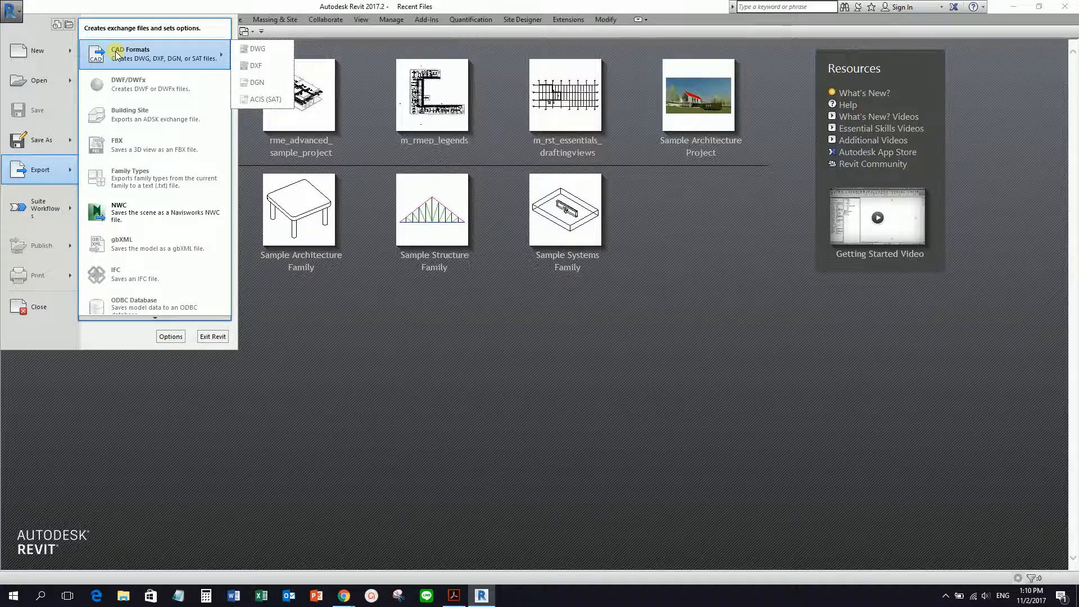
{"action": "left_click", "coordinate": [371, 7]}
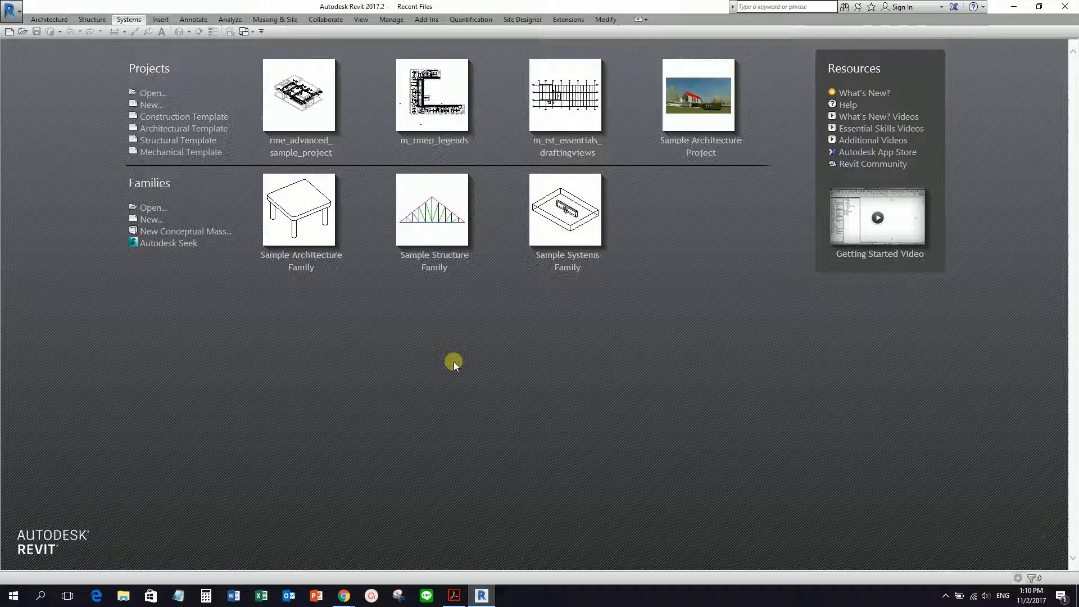
Open the rme_advanced_sample_project file from the Samples folder.
{"action": "left_click", "coordinate": [11, 16]}
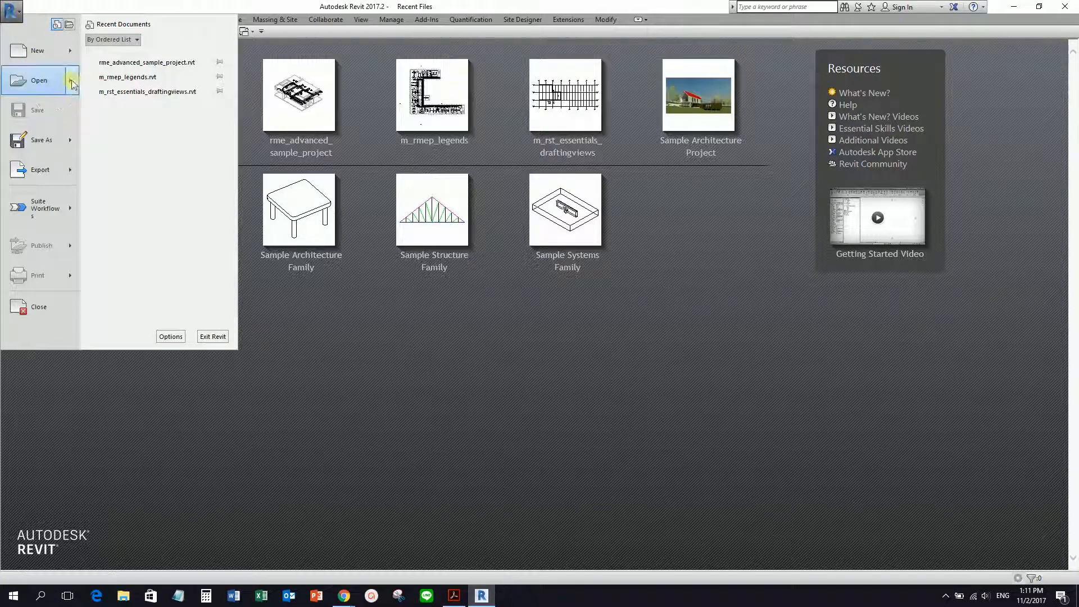
{"action": "mouse_move", "coordinate": [72, 80]}
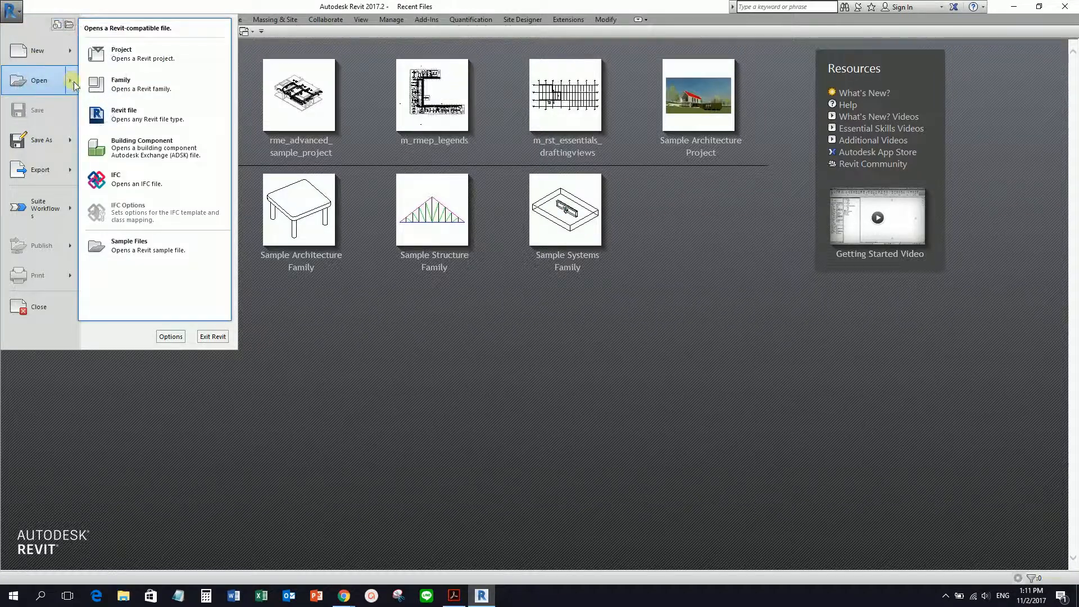
{"action": "left_click", "coordinate": [137, 248]}
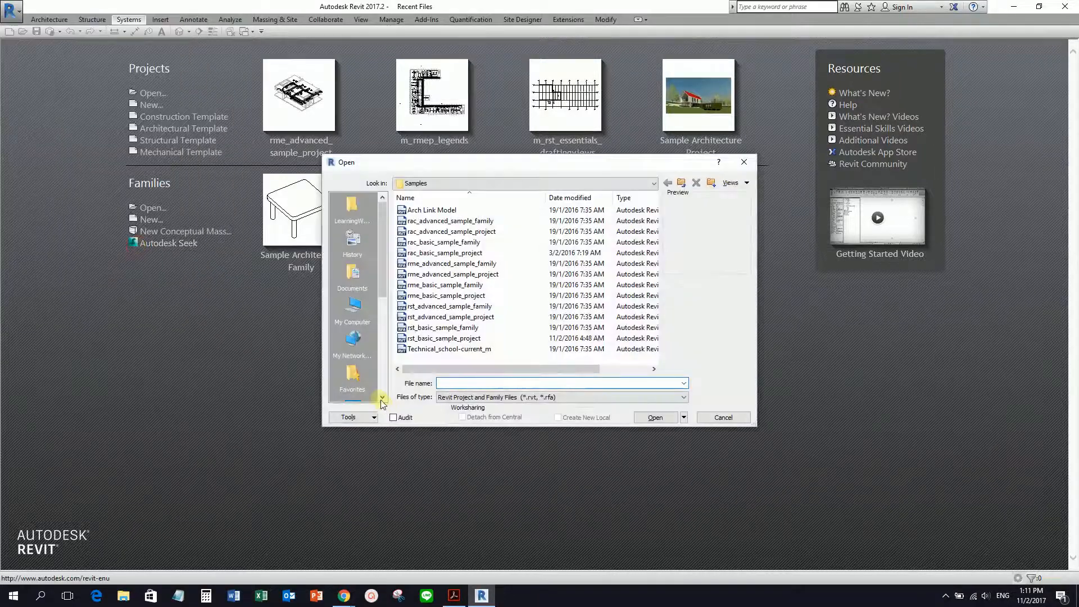
{"action": "left_click", "coordinate": [428, 186]}
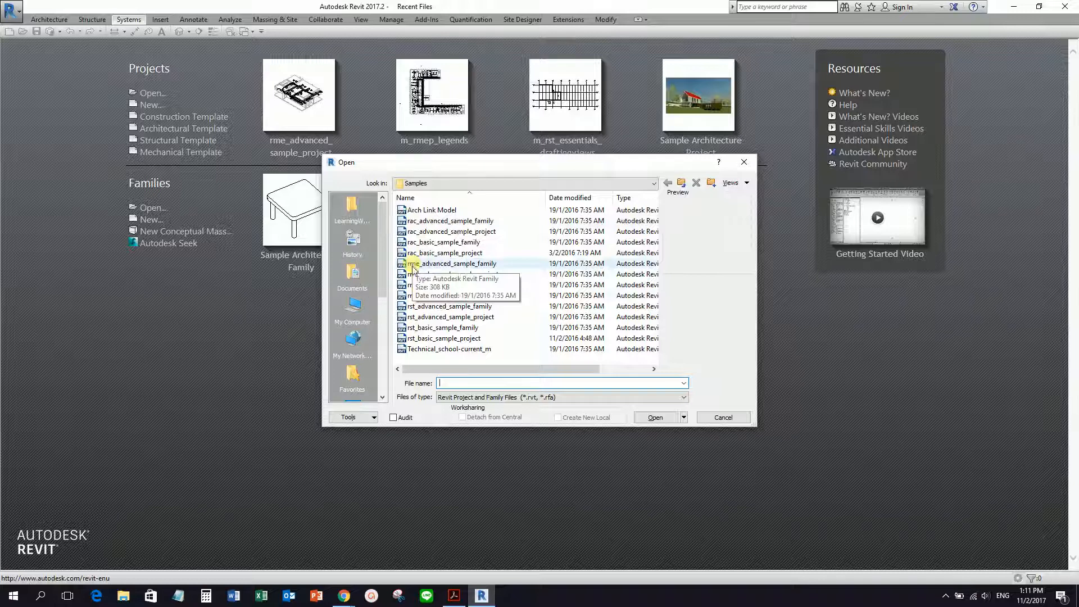
{"action": "left_click", "coordinate": [409, 308]}
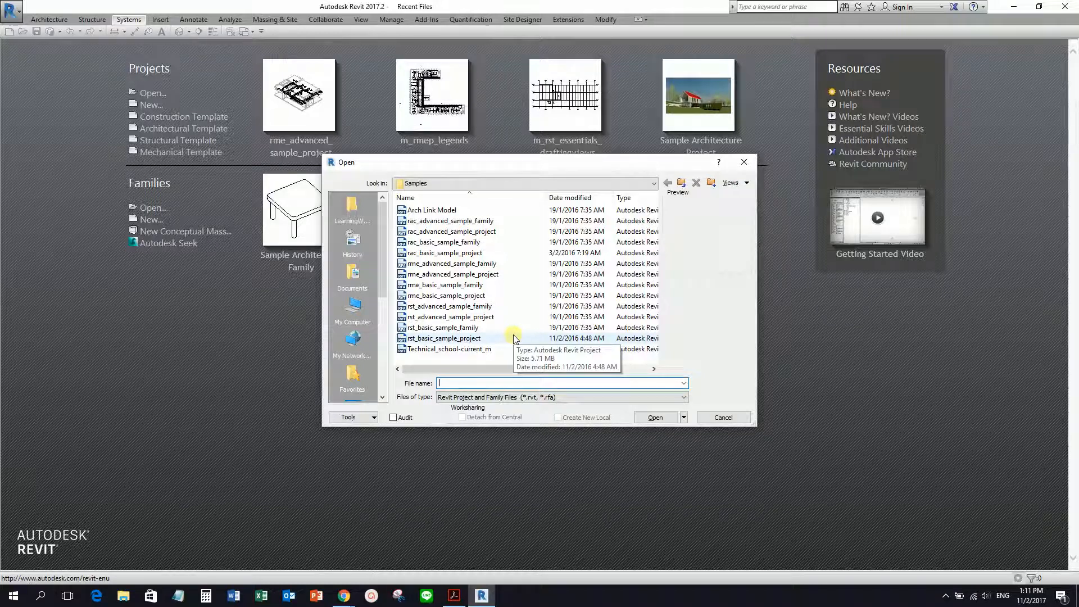
{"action": "left_click", "coordinate": [423, 277]}
{"action": "key", "text": "ctrl"}
{"action": "key", "text": "ctrl"}
{"action": "key", "text": "ctrl"}
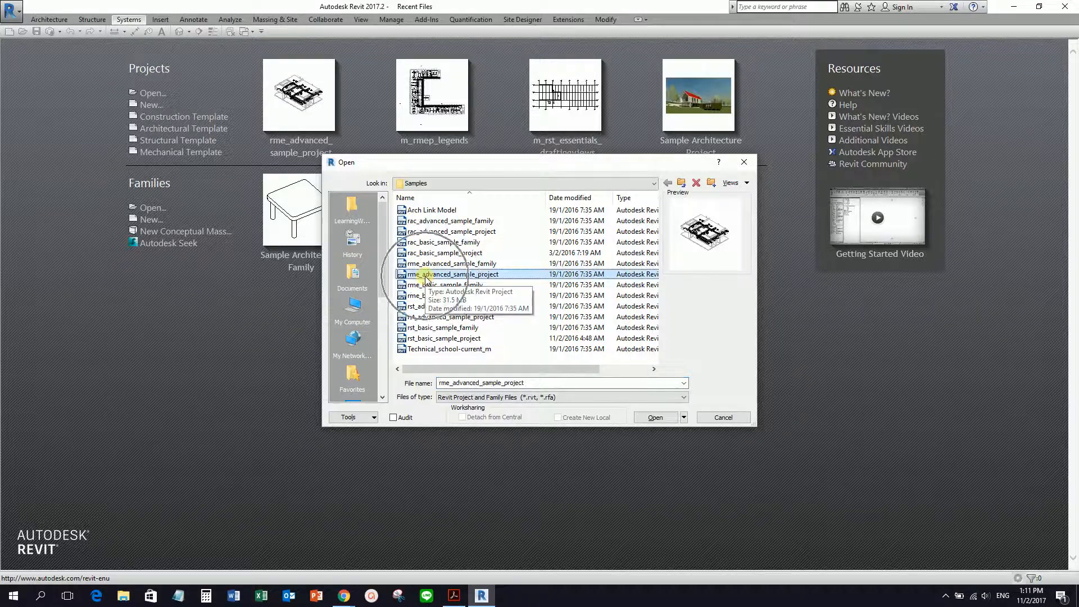
{"action": "left_click", "coordinate": [657, 419]}
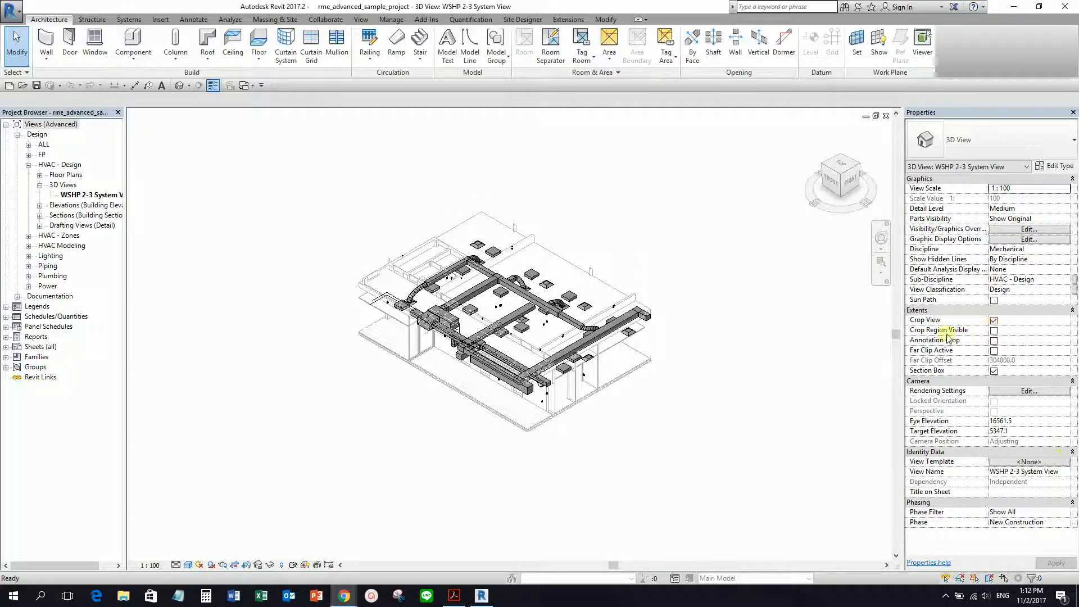
Open the default {3D} view of the whole building and orient it to its home position.
{"action": "middle_click_drag", "start_coordinate": [588, 300], "coordinate": [580, 298]}
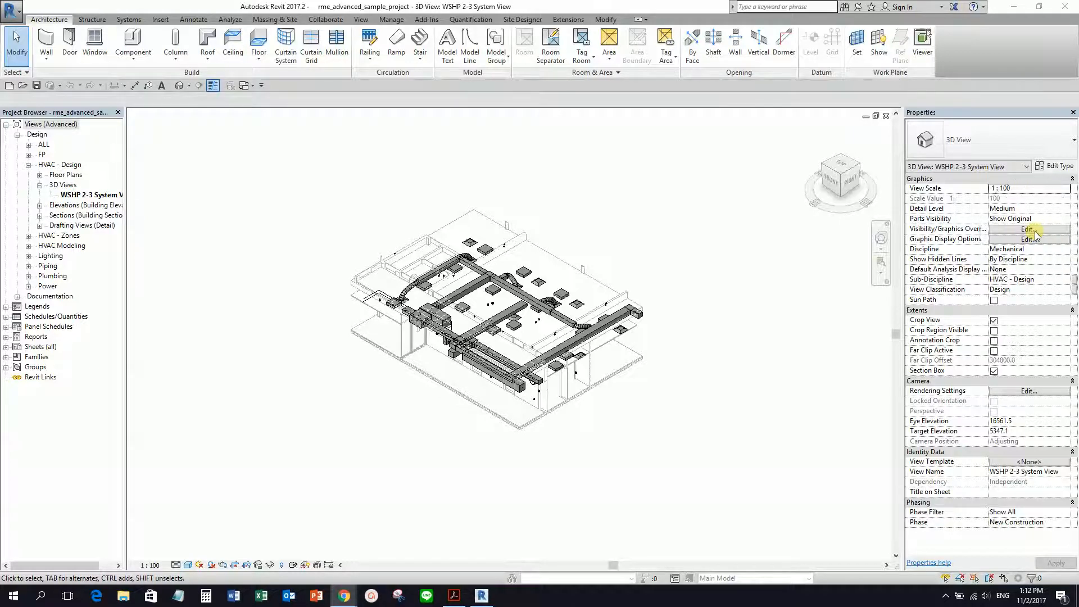
{"action": "left_click", "coordinate": [179, 86]}
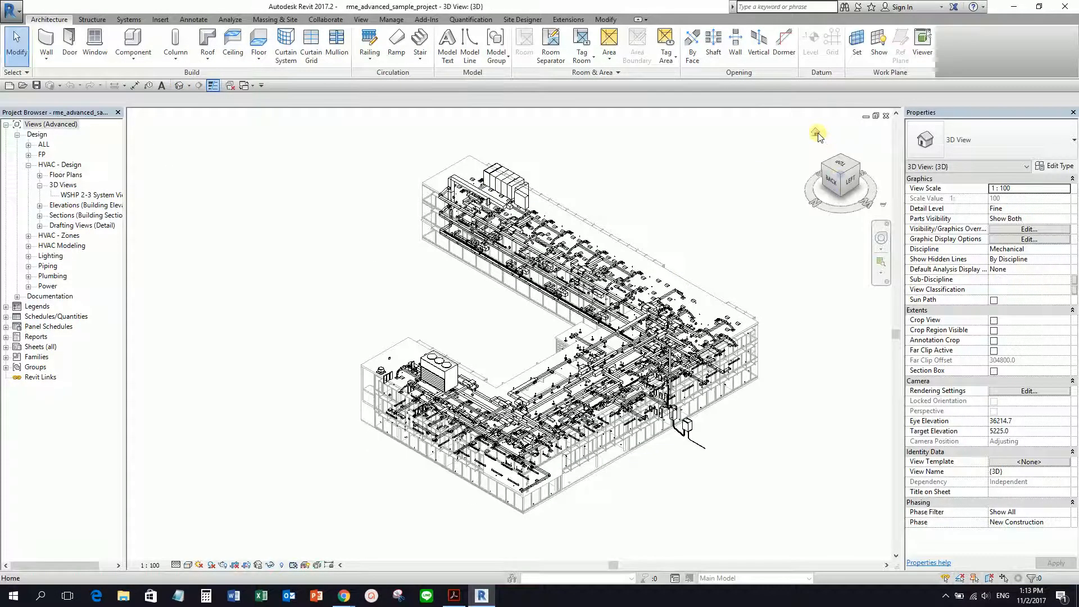
{"action": "left_click", "coordinate": [817, 134]}
{"action": "middle_click_drag", "start_coordinate": [678, 301], "coordinate": [655, 301], "text": "shift"}
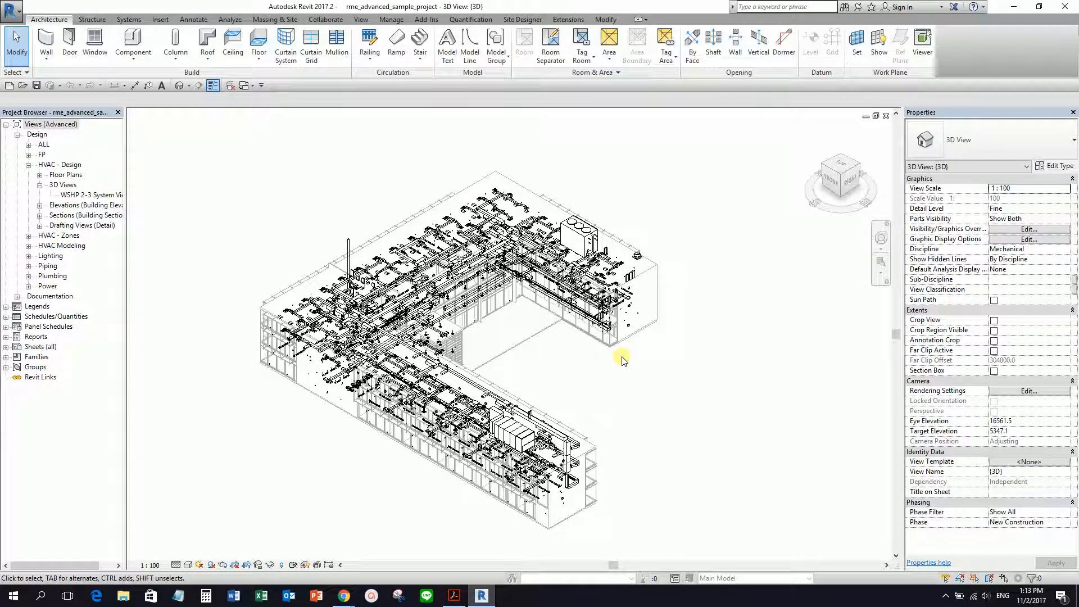
Hide the Topography model category in the {3D} view through its Visibility/Graphics overrides.
{"action": "left_click", "coordinate": [1019, 230]}
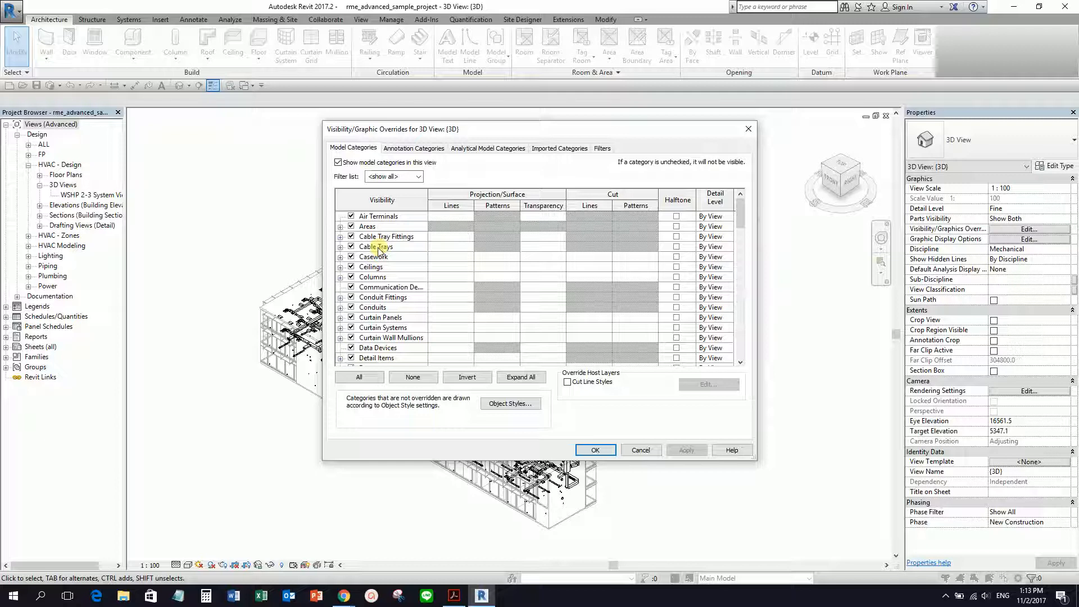
{"action": "left_click", "coordinate": [399, 318]}
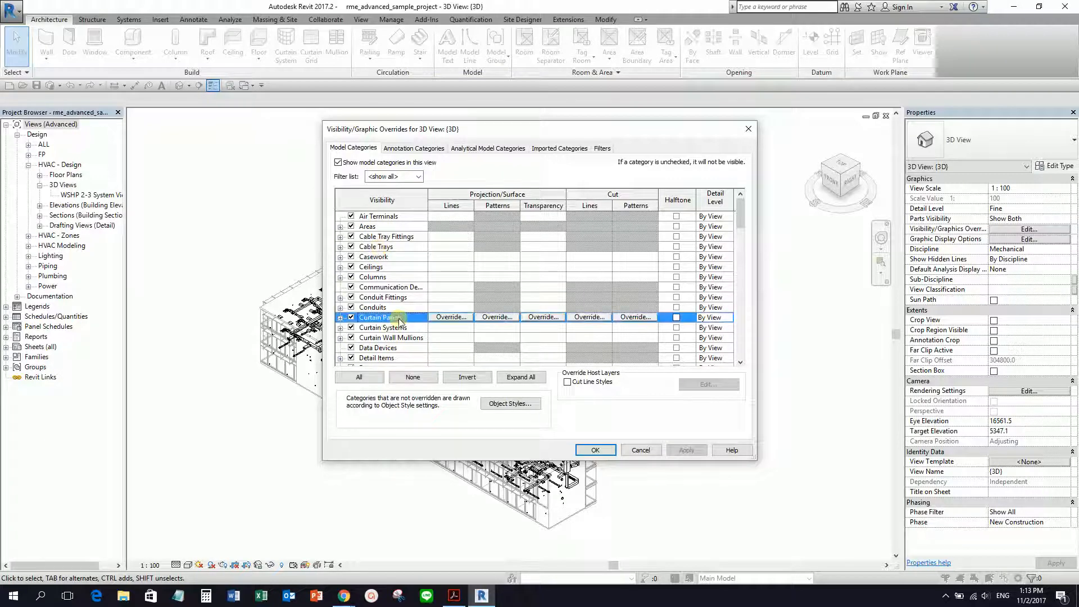
{"action": "scroll", "coordinate": [400, 319], "scroll_direction": "down", "scroll_amount": 20}
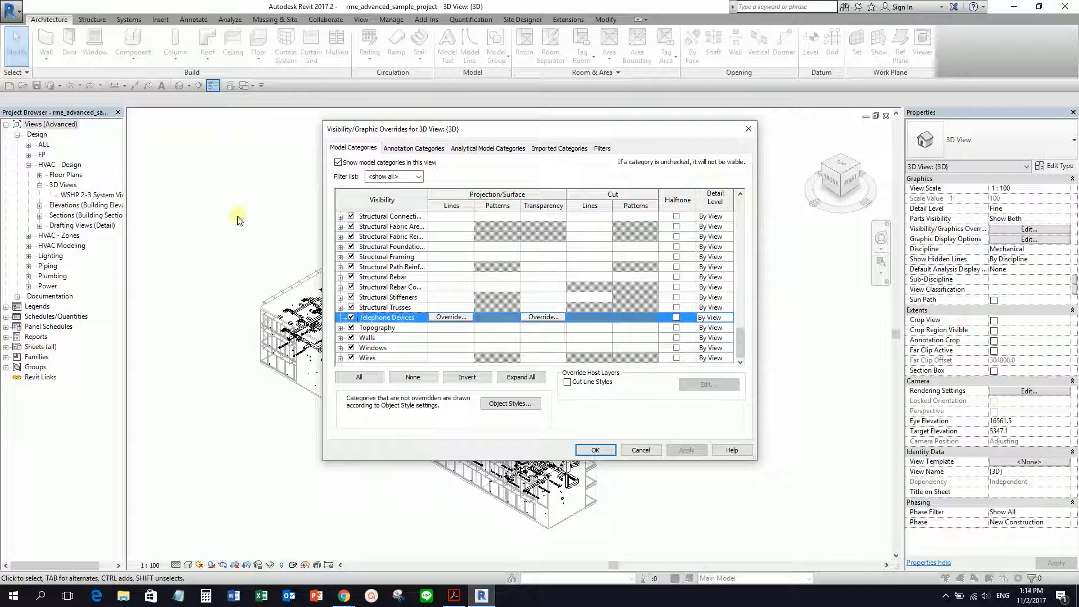
{"action": "left_click", "coordinate": [351, 327]}
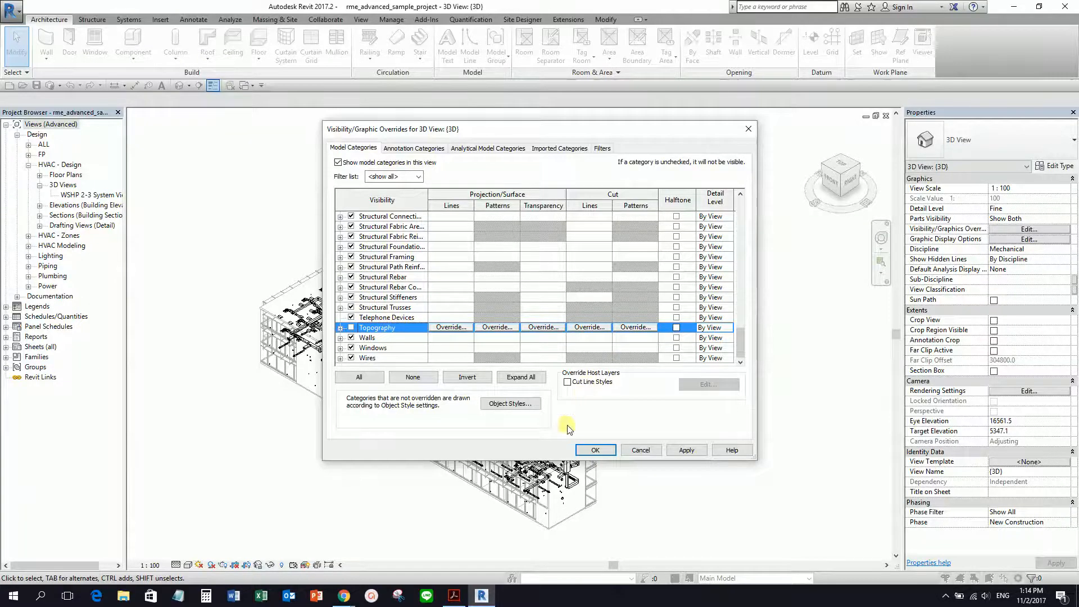
{"action": "left_click", "coordinate": [595, 450]}
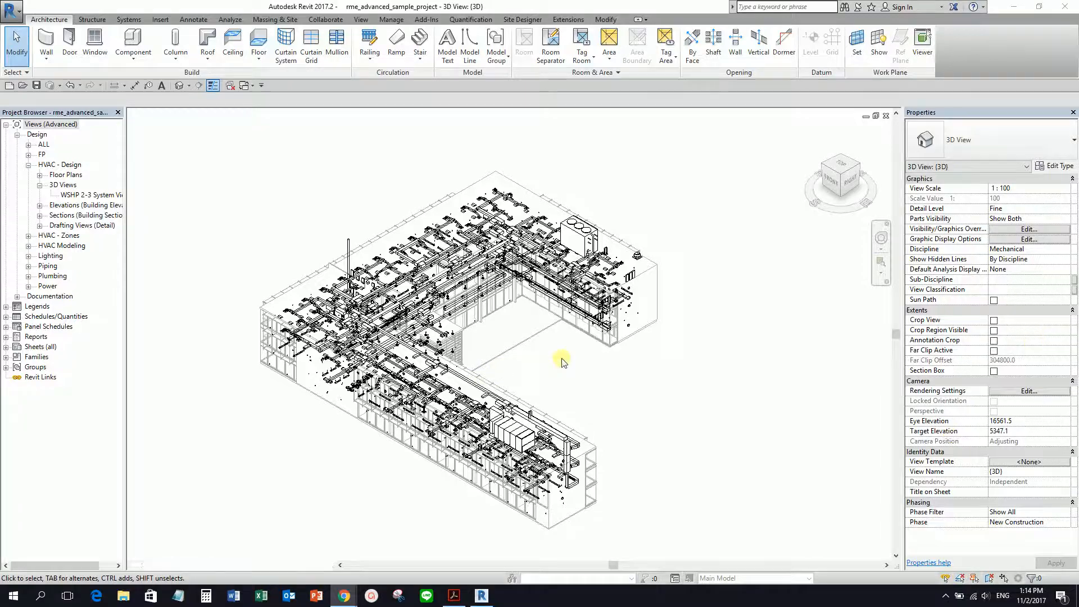
Enable the section box for the {3D} view.
{"action": "scroll", "coordinate": [552, 362], "scroll_direction": "down", "scroll_amount": 1}
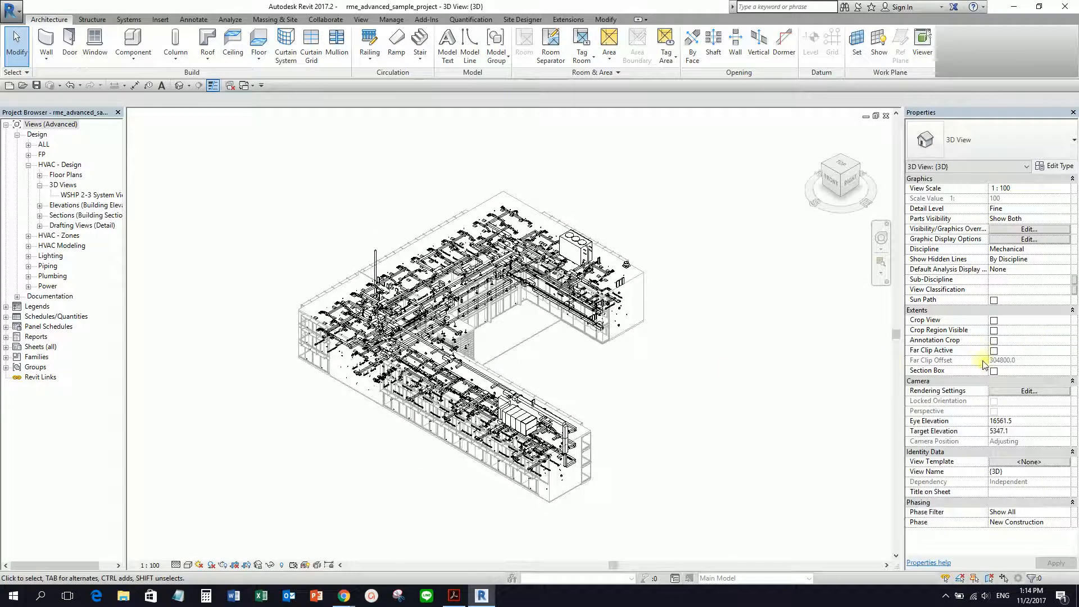
{"action": "key", "text": "ctrl"}
{"action": "key", "text": "ctrl"}
{"action": "key", "text": "ctrl"}
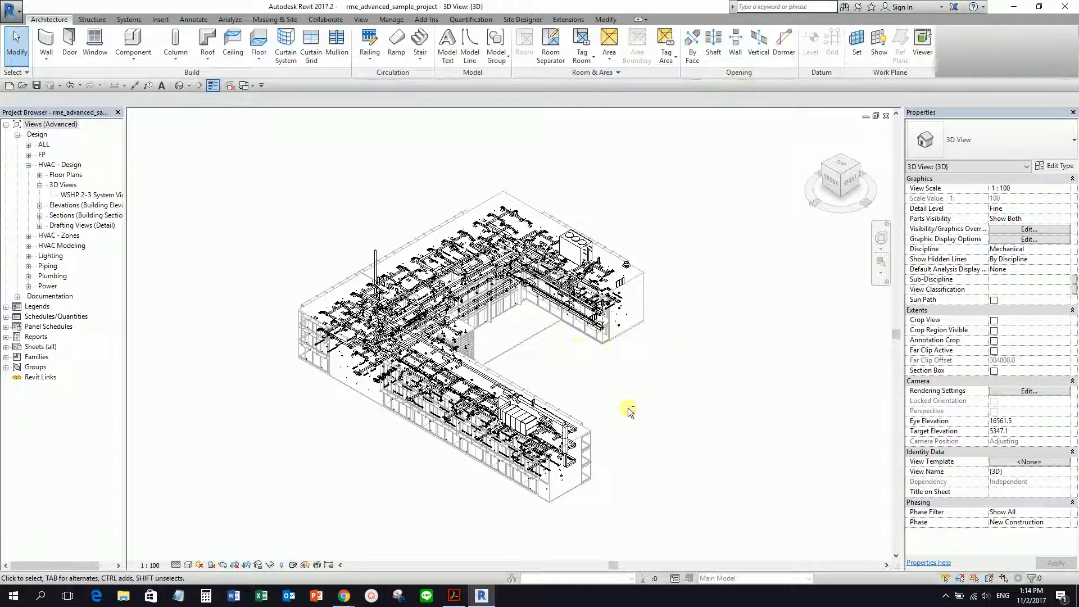
{"action": "middle_click_drag", "start_coordinate": [652, 393], "coordinate": [613, 430], "text": "shift"}
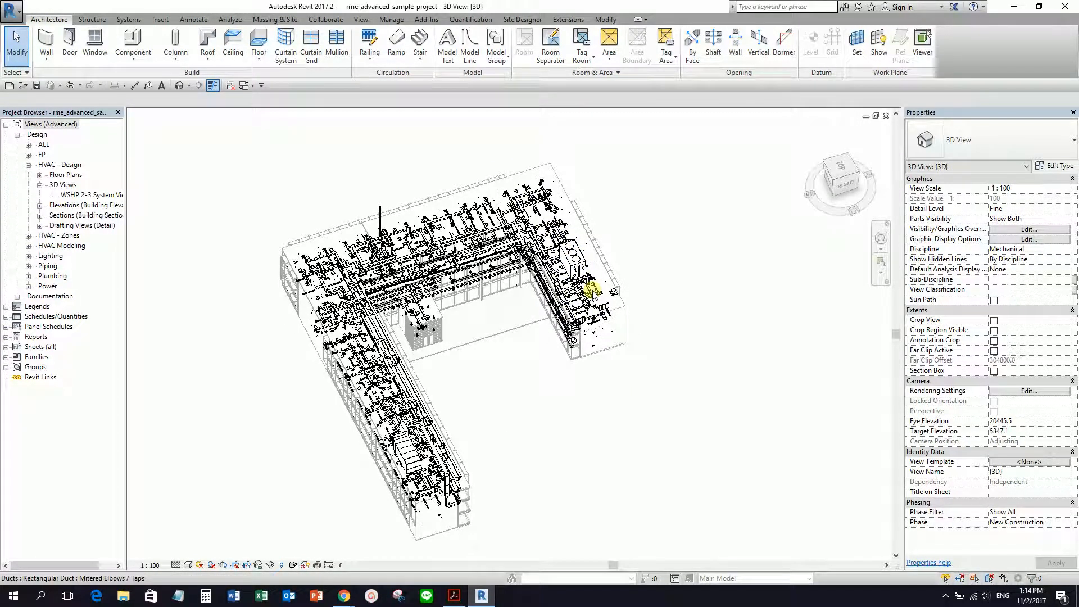
{"action": "left_click", "coordinate": [994, 371]}
{"action": "left_click", "coordinate": [994, 372]}
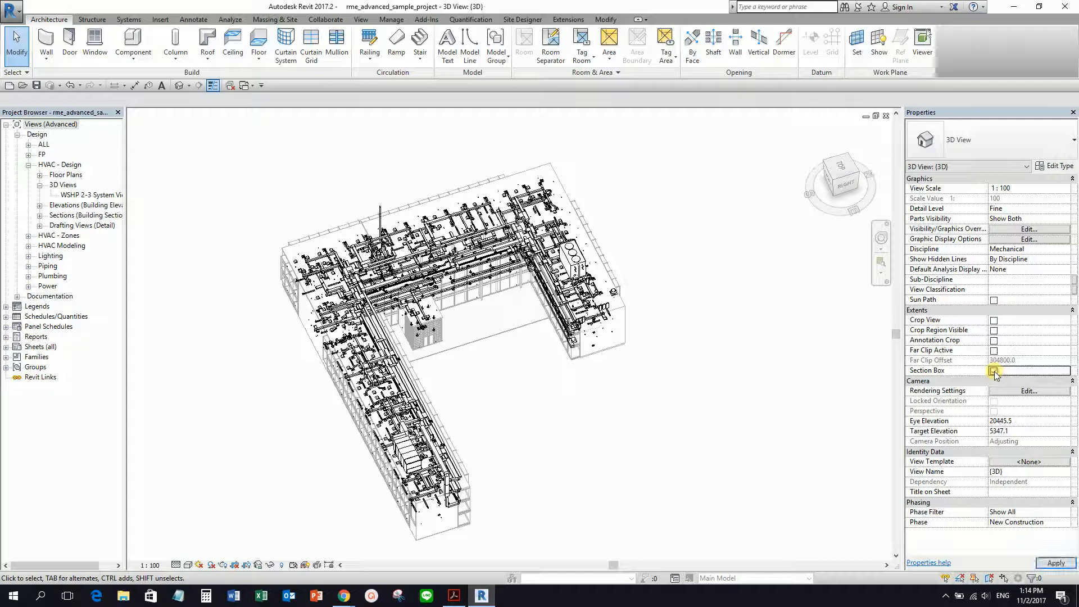
{"action": "left_click", "coordinate": [994, 371]}
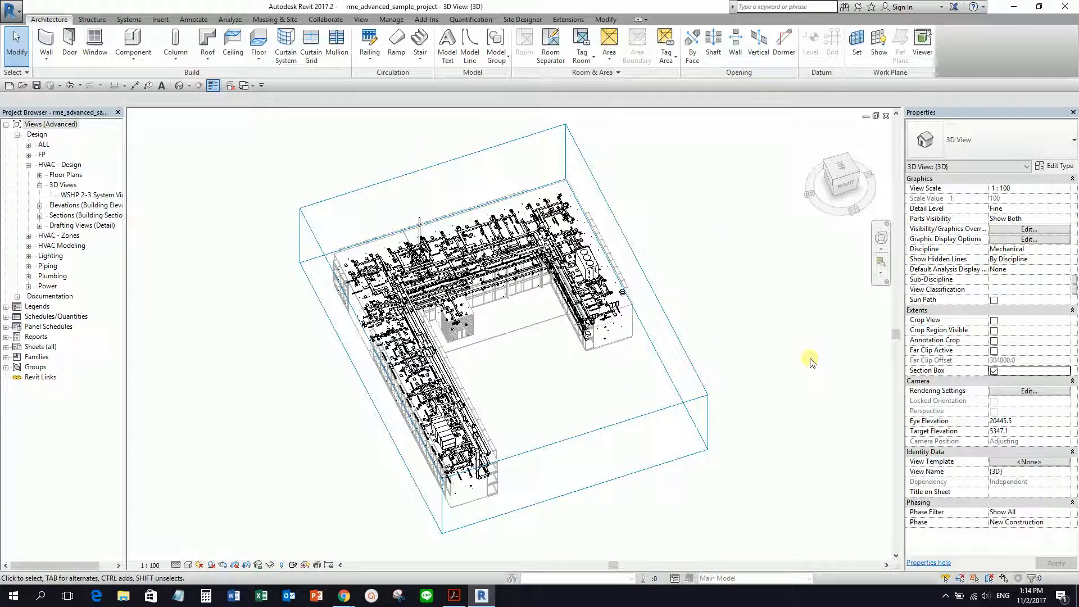
From the top view, shrink the section box on two sides so it encloses only the building's short wing.
{"action": "left_click", "coordinate": [846, 170]}
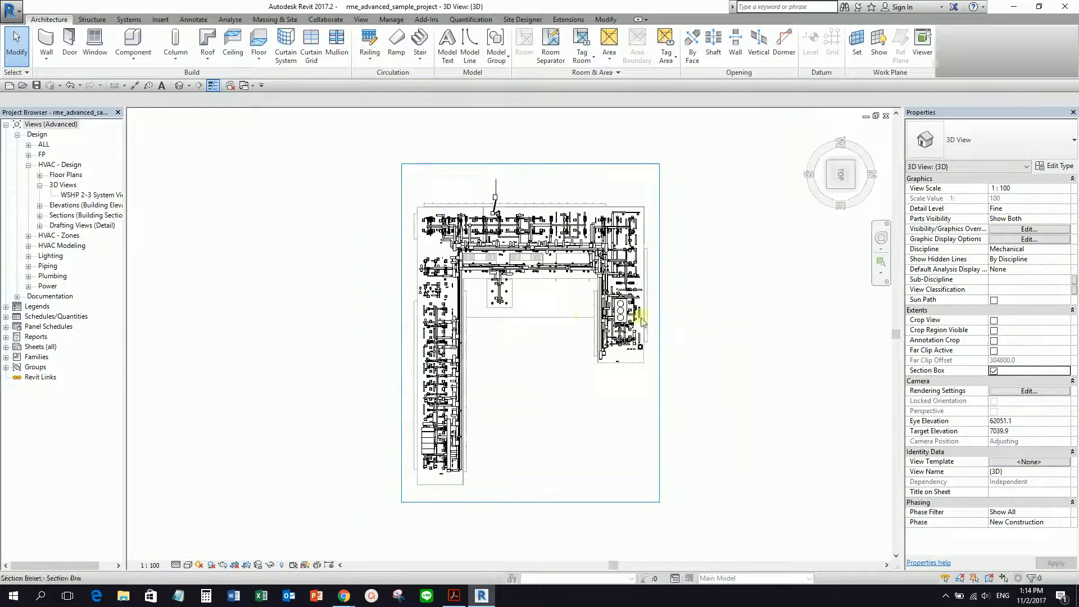
{"action": "left_click", "coordinate": [405, 248]}
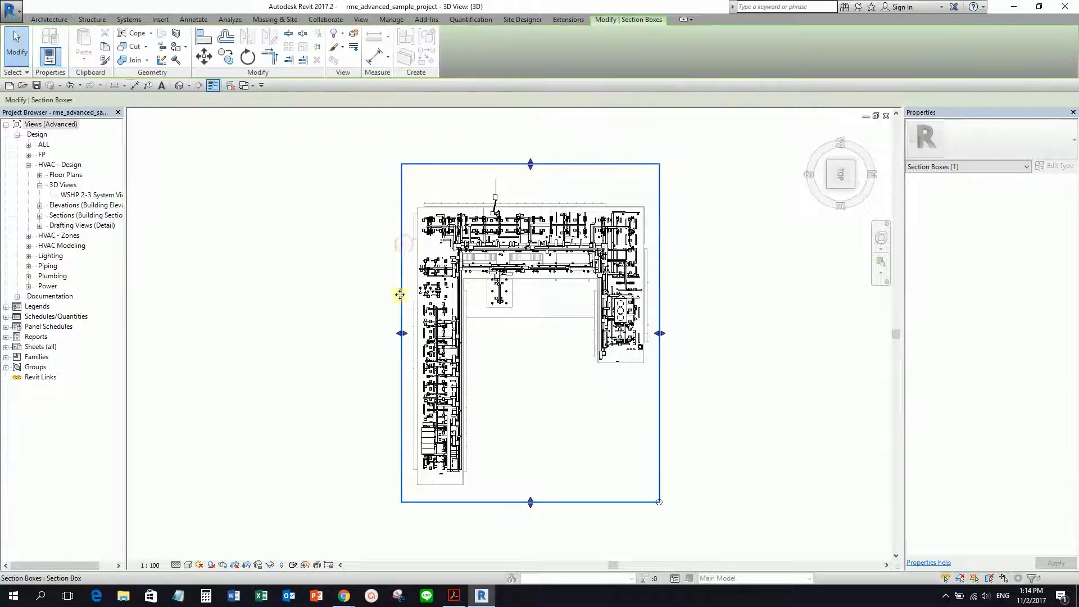
{"action": "left_click_drag", "start_coordinate": [402, 333], "coordinate": [577, 348]}
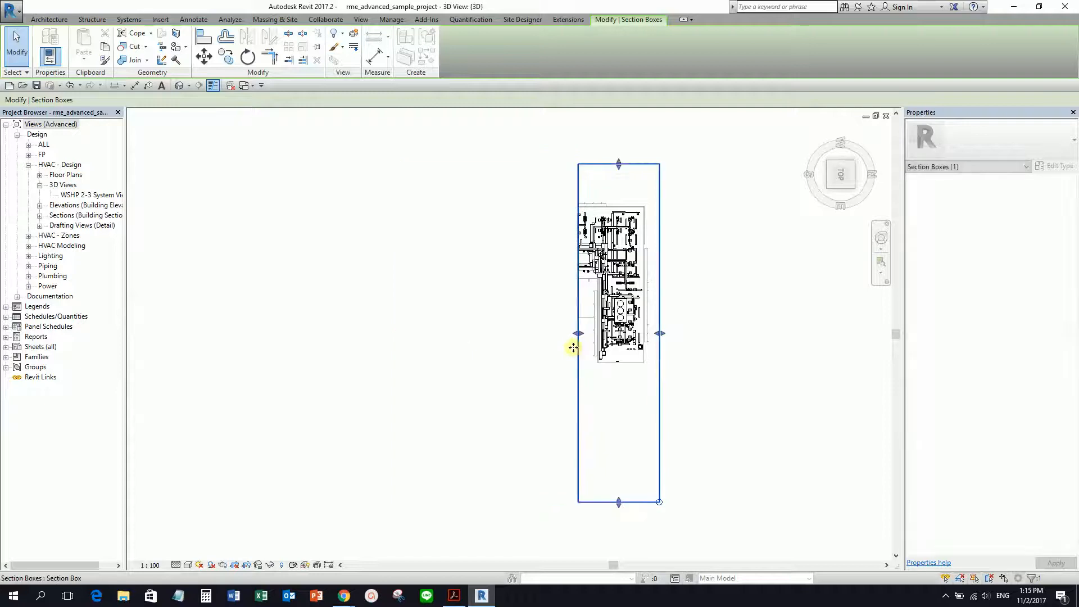
{"action": "left_click_drag", "start_coordinate": [619, 507], "coordinate": [675, 373]}
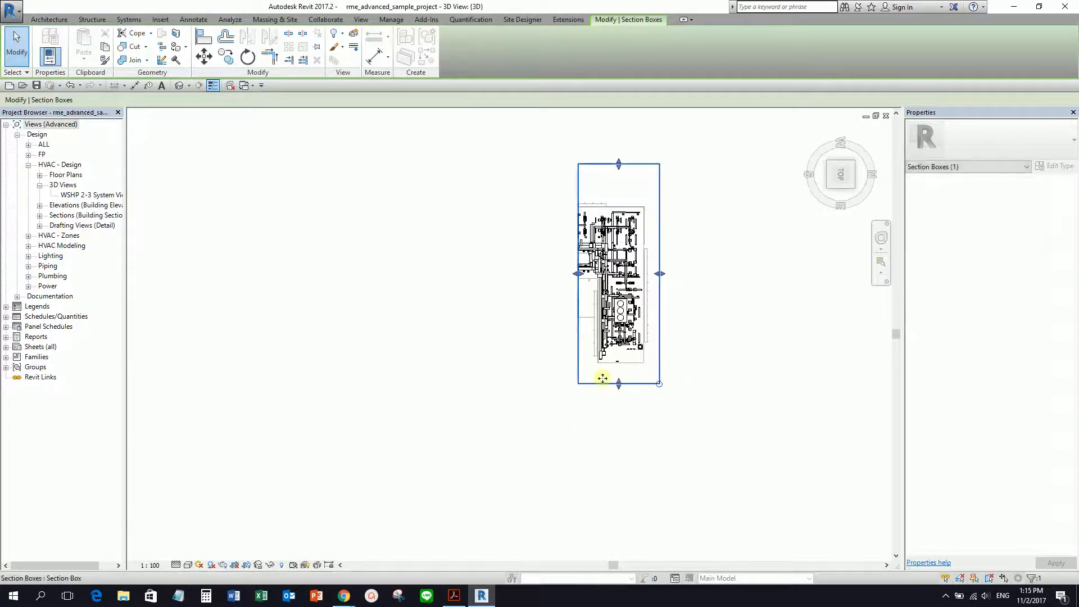
{"action": "left_click", "coordinate": [497, 340]}
Examine the isolated wing and its section box from an angled 3D viewpoint.
{"action": "middle_click_drag", "start_coordinate": [497, 340], "coordinate": [627, 129], "text": "shift"}
{"action": "scroll", "coordinate": [595, 287], "scroll_direction": "up", "scroll_amount": 5}
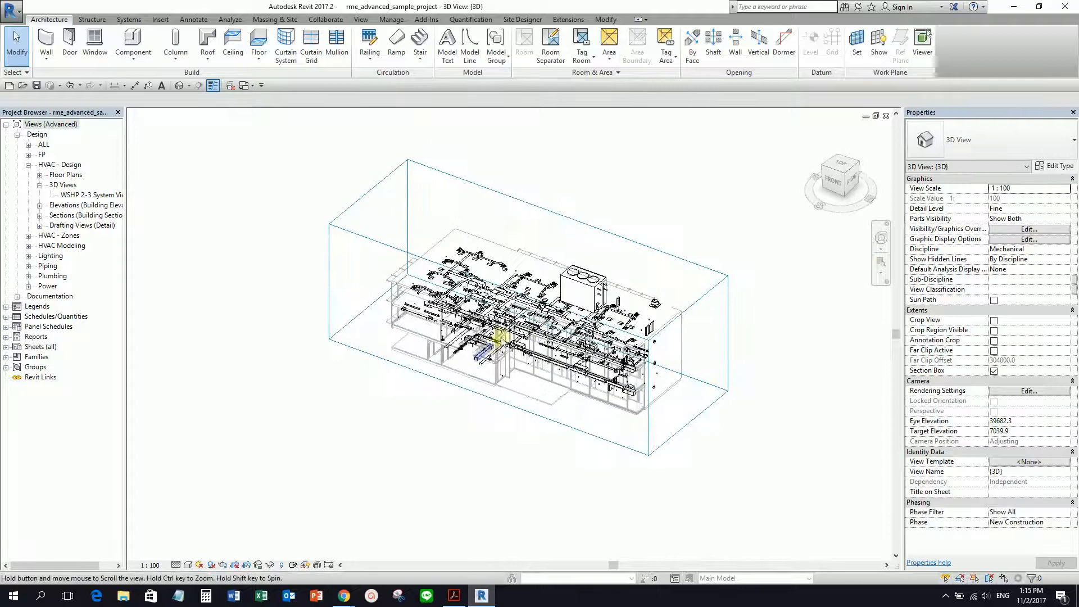
{"action": "scroll", "coordinate": [502, 316], "scroll_direction": "up", "scroll_amount": 2}
{"action": "scroll", "coordinate": [501, 314], "scroll_direction": "up", "scroll_amount": 1}
{"action": "middle_click_drag", "start_coordinate": [518, 328], "coordinate": [419, 358]}
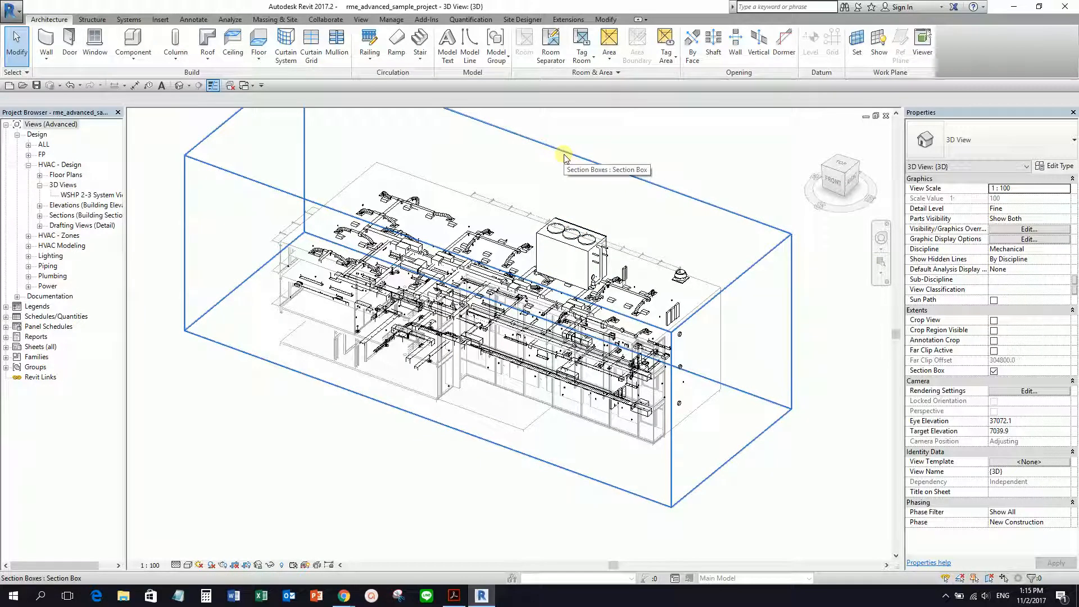
{"action": "scroll", "coordinate": [684, 157], "scroll_direction": "down", "scroll_amount": 2}
{"action": "middle_click_drag", "start_coordinate": [686, 152], "coordinate": [676, 269]}
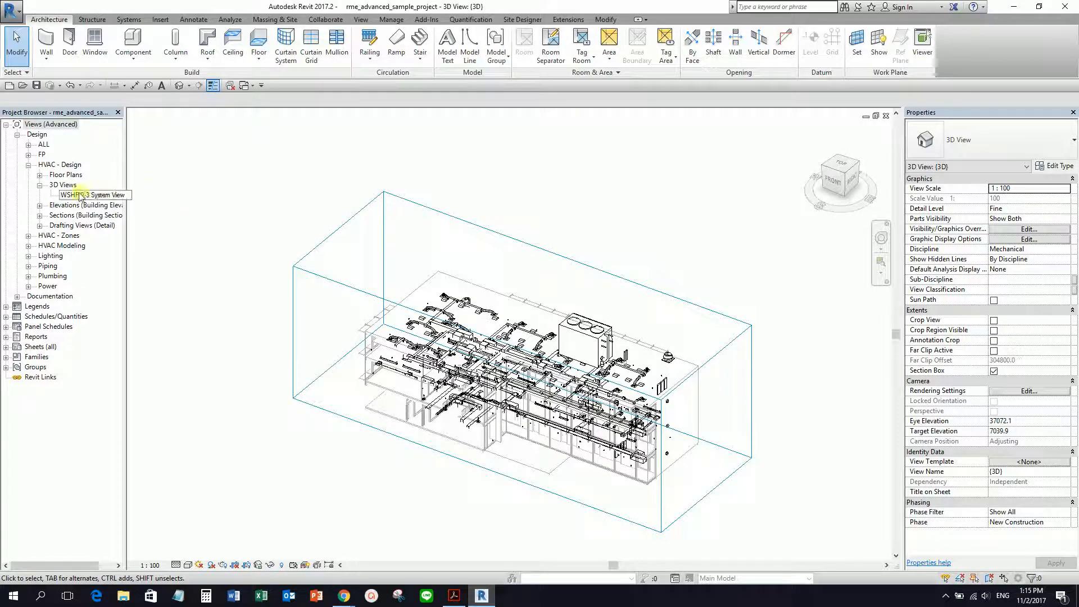
Open the Level 1 HVAC Plan from the HVAC - Design floor plans.
{"action": "left_click", "coordinate": [66, 175]}
{"action": "left_click", "coordinate": [39, 174]}
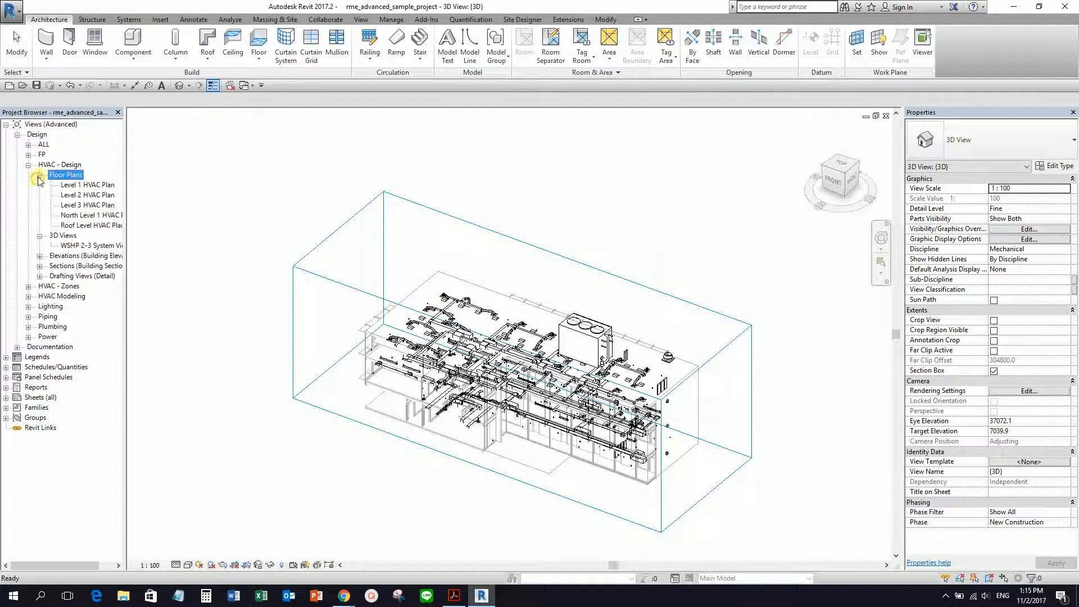
{"action": "double_click", "coordinate": [95, 186]}
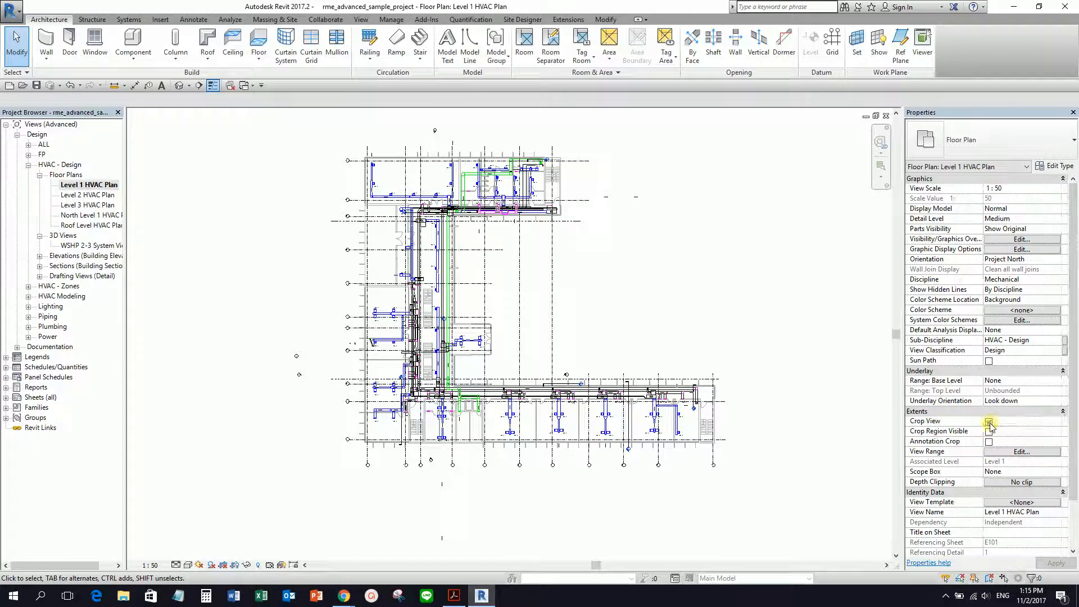
Enable the view crop and make the crop region visible for the Level 1 HVAC Plan.
{"action": "left_click", "coordinate": [988, 421]}
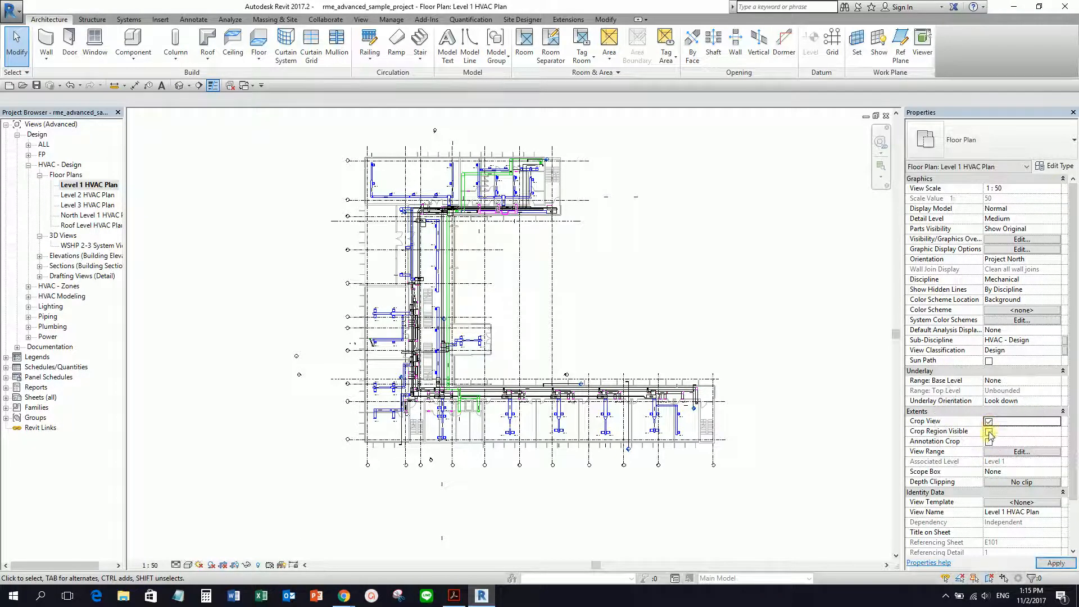
{"action": "left_click", "coordinate": [988, 432]}
{"action": "left_click", "coordinate": [988, 432]}
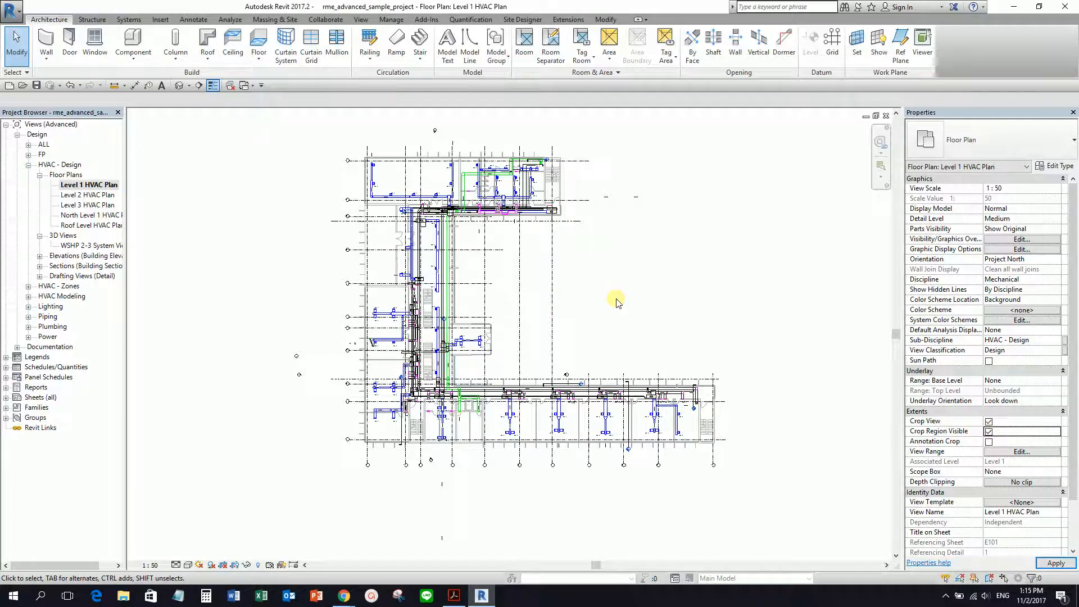
{"action": "scroll", "coordinate": [618, 300], "scroll_direction": "down", "scroll_amount": 3}
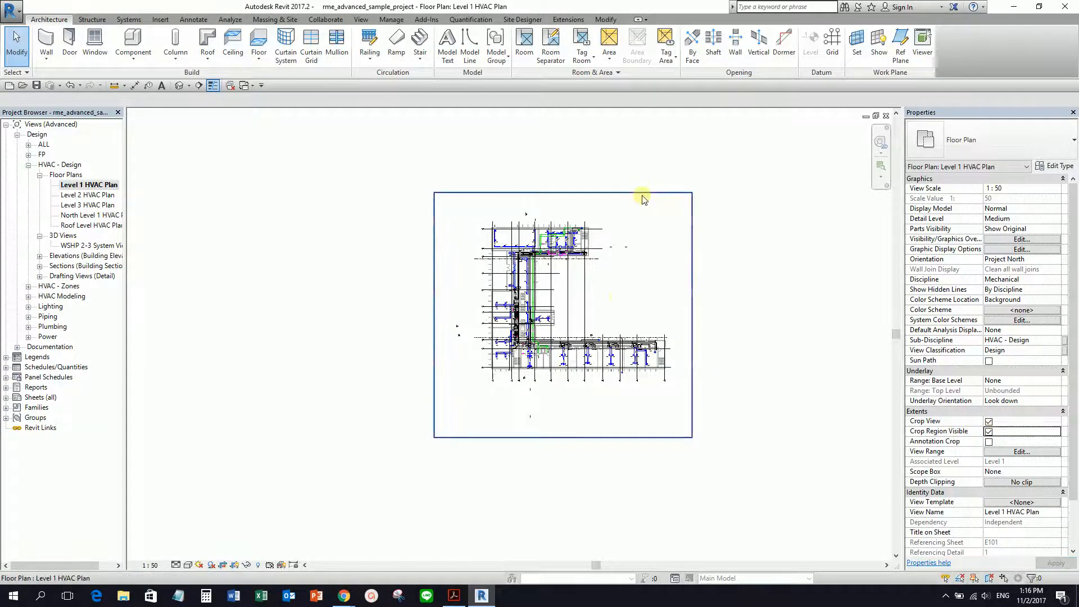
Shrink the Level 1 HVAC Plan's crop region on all four sides so it encloses only the building's short upper wing.
{"action": "key", "text": "ctrl"}
{"action": "key", "text": "ctrl"}
{"action": "key", "text": "ctrl"}
{"action": "left_click", "coordinate": [643, 193]}
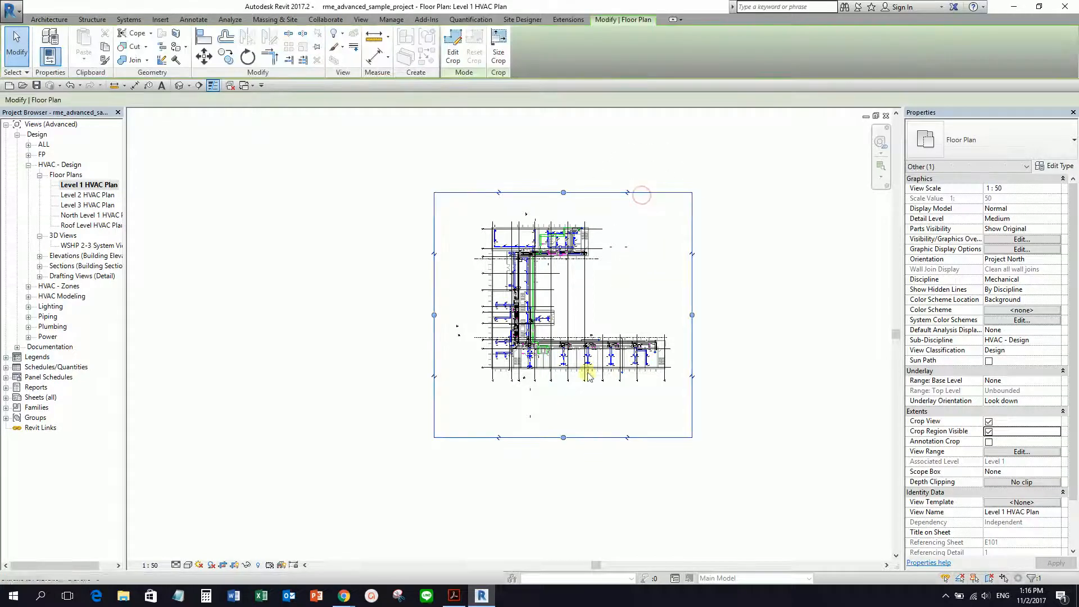
{"action": "key", "text": "ctrl"}
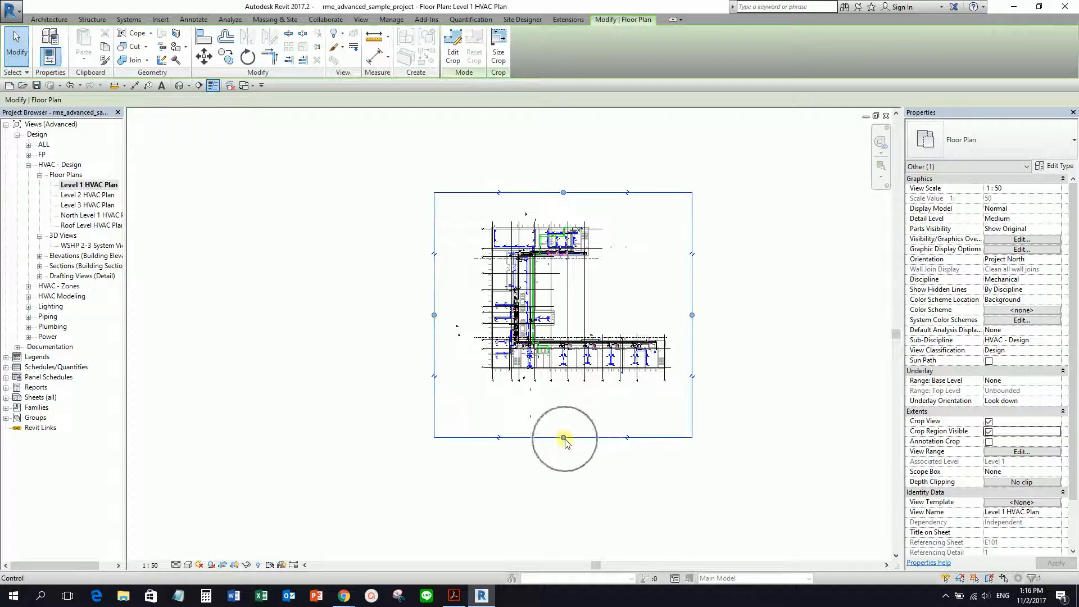
{"action": "left_click_drag", "start_coordinate": [565, 440], "coordinate": [592, 269]}
{"action": "left_click_drag", "start_coordinate": [692, 230], "coordinate": [607, 236]}
{"action": "left_click_drag", "start_coordinate": [434, 231], "coordinate": [475, 232]}
{"action": "left_click_drag", "start_coordinate": [541, 192], "coordinate": [542, 218]}
{"action": "left_click", "coordinate": [646, 241]}
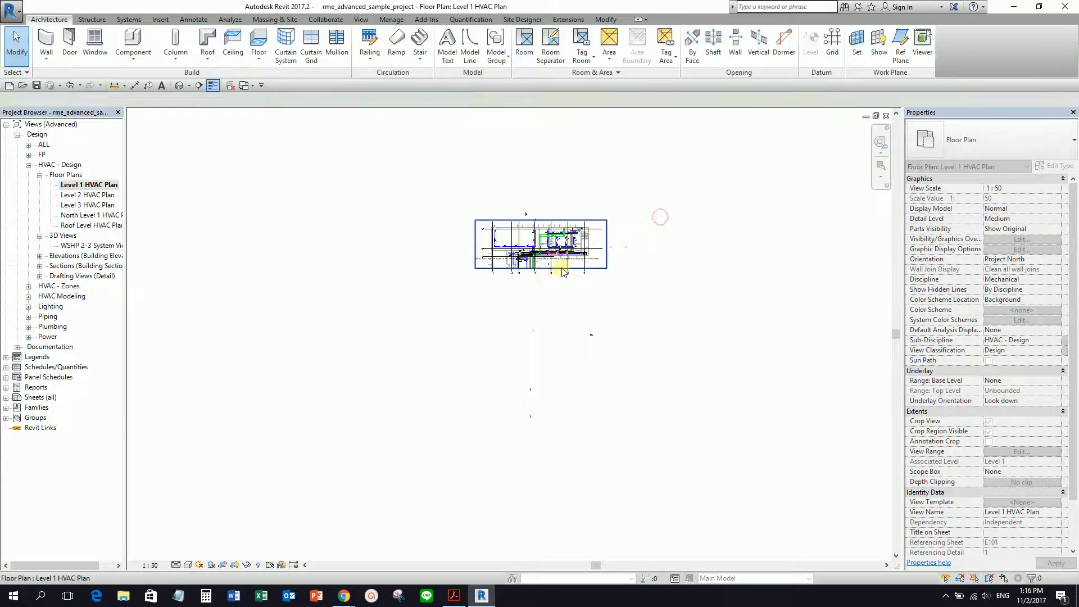
{"action": "scroll", "coordinate": [561, 267], "scroll_direction": "up", "scroll_amount": 2}
{"action": "scroll", "coordinate": [584, 431], "scroll_direction": "up", "scroll_amount": 3}
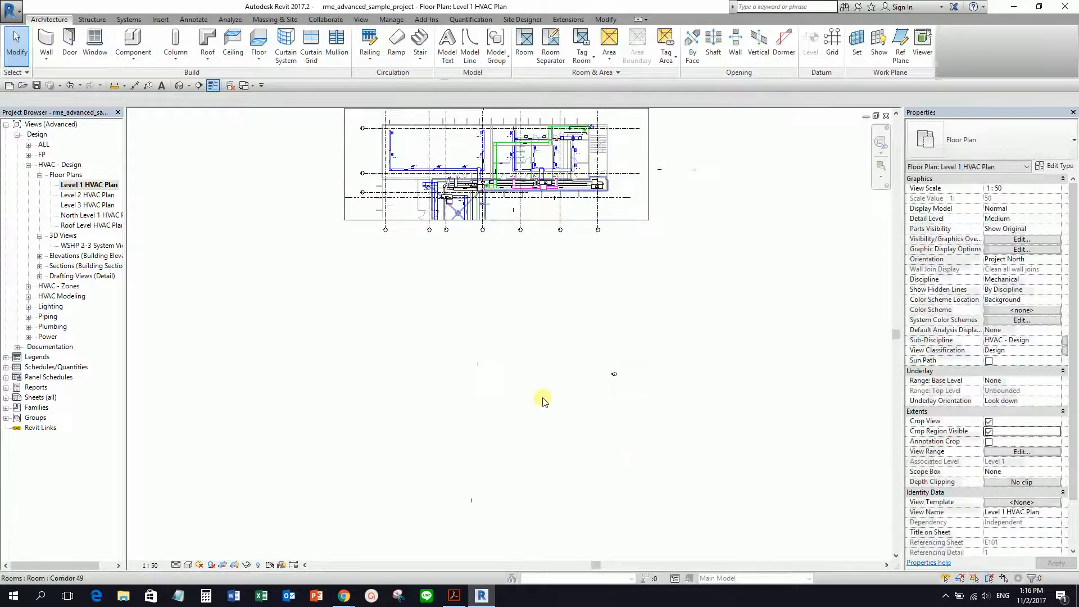
{"action": "scroll", "coordinate": [544, 402], "scroll_direction": "down", "scroll_amount": 2}
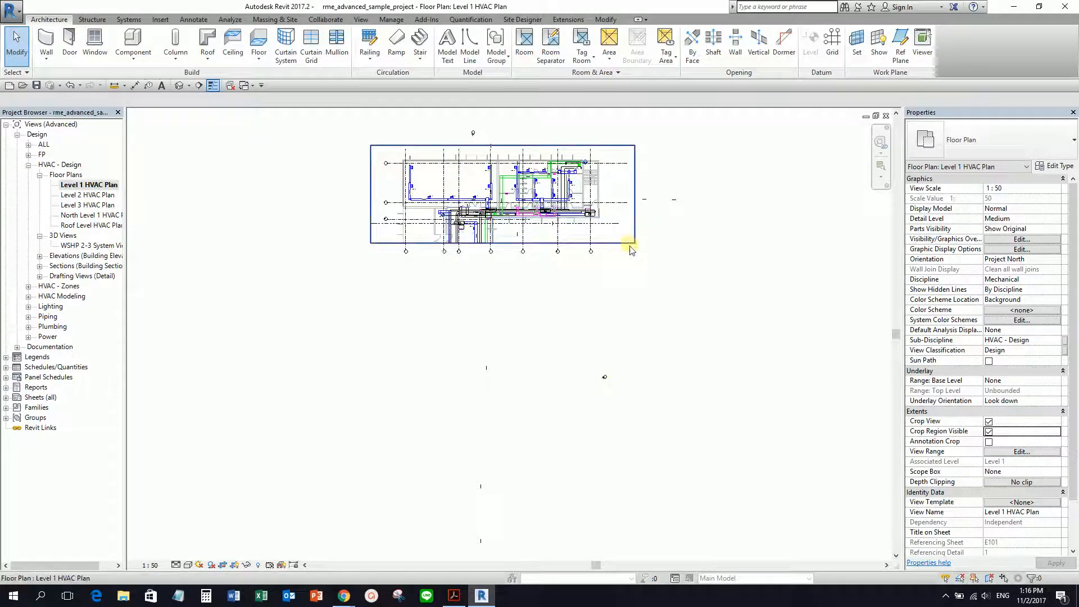
Enable the annotation crop for the Level 1 HVAC Plan and inspect the cropped wing.
{"action": "left_click", "coordinate": [988, 442]}
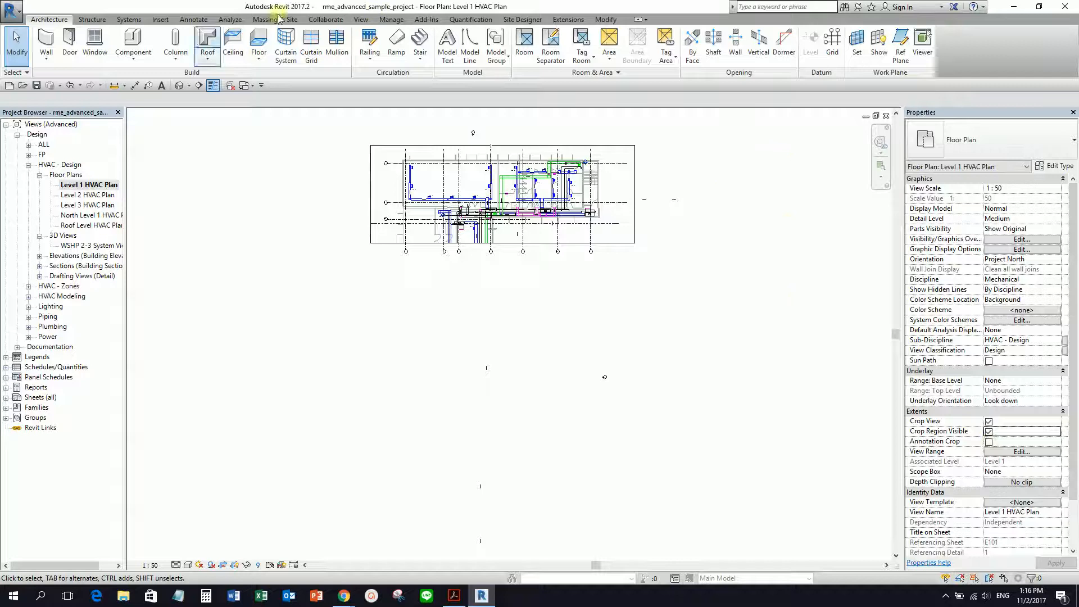
{"action": "left_click", "coordinate": [988, 442]}
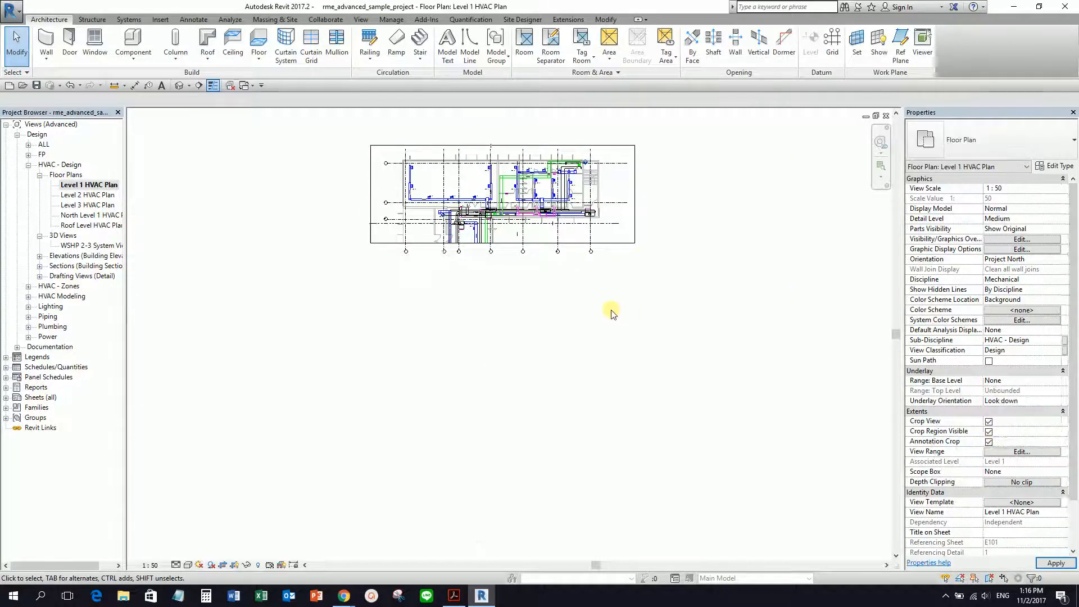
{"action": "scroll", "coordinate": [612, 308], "scroll_direction": "down", "scroll_amount": 1}
{"action": "middle_click_drag", "start_coordinate": [611, 309], "coordinate": [607, 373]}
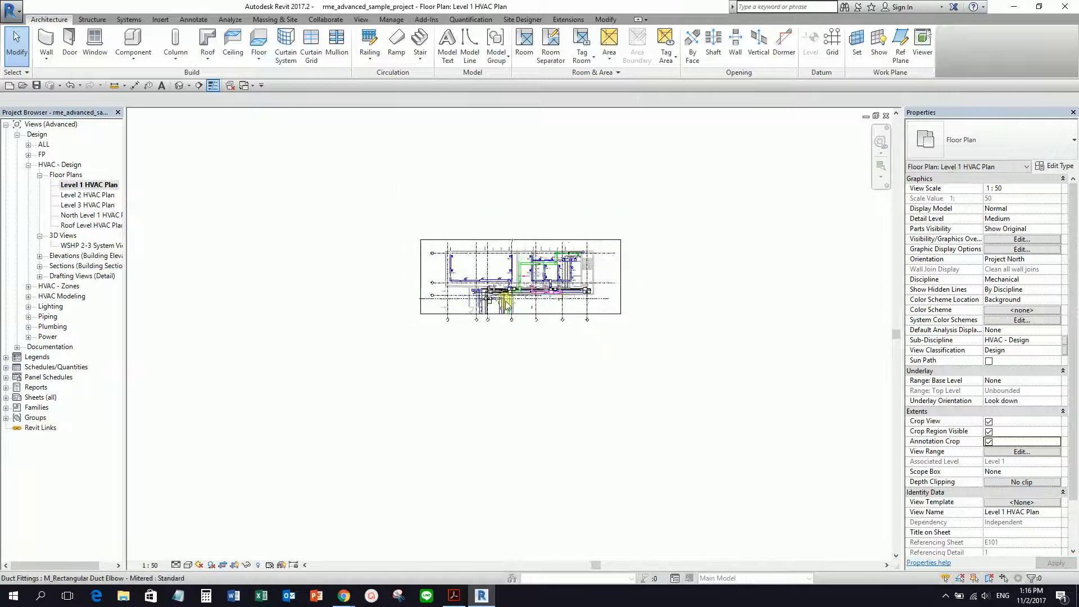
{"action": "scroll", "coordinate": [522, 295], "scroll_direction": "up", "scroll_amount": 2}
{"action": "scroll", "coordinate": [539, 281], "scroll_direction": "up", "scroll_amount": 2}
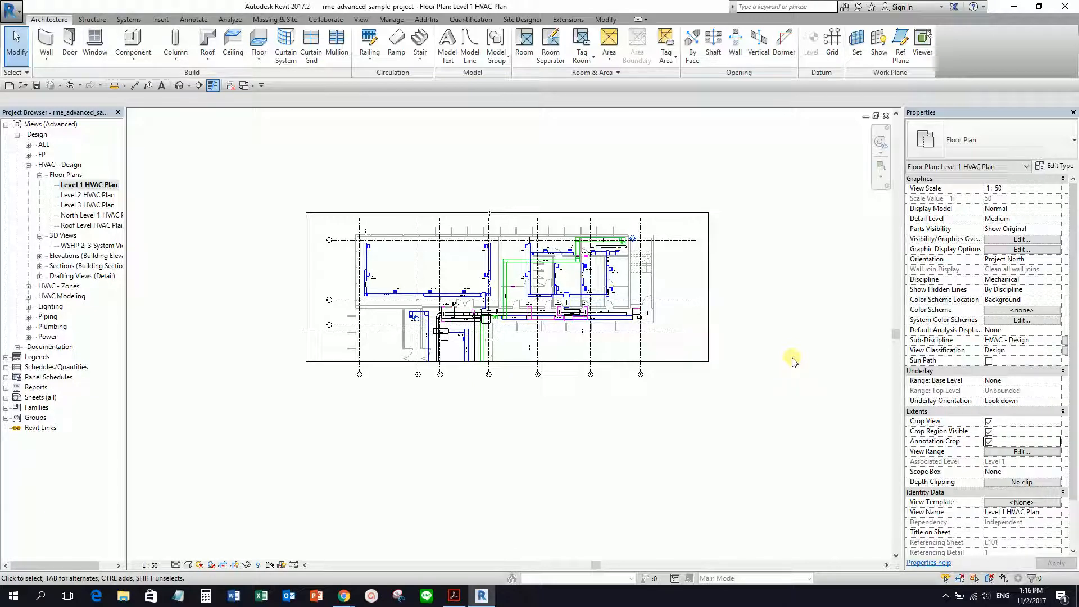
Return to the {3D} view and disable its section box so the whole building is shown.
{"action": "left_click", "coordinate": [179, 86]}
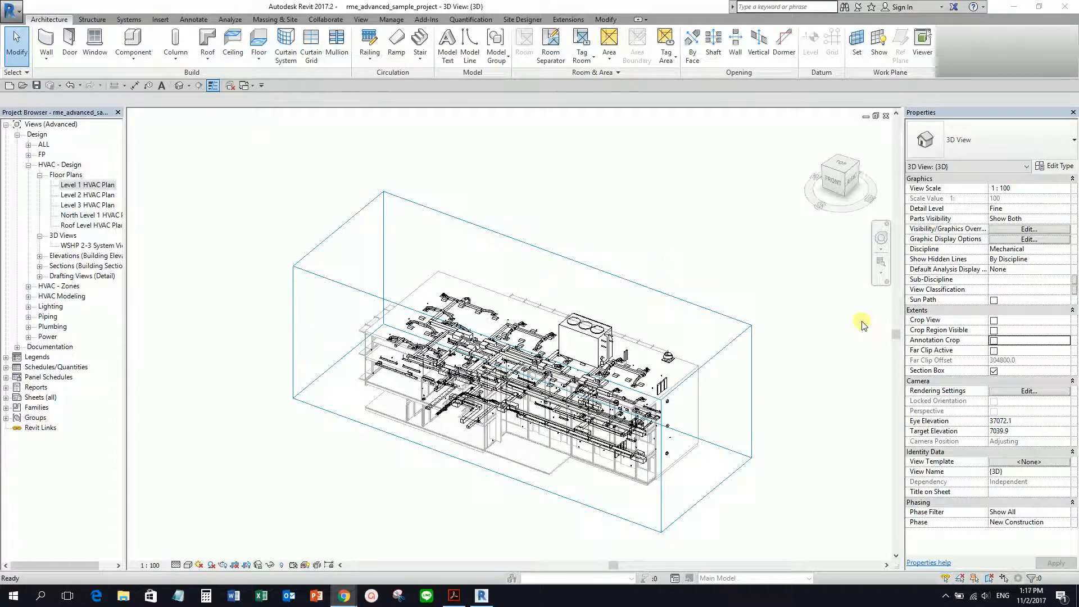
{"action": "left_click", "coordinate": [993, 371]}
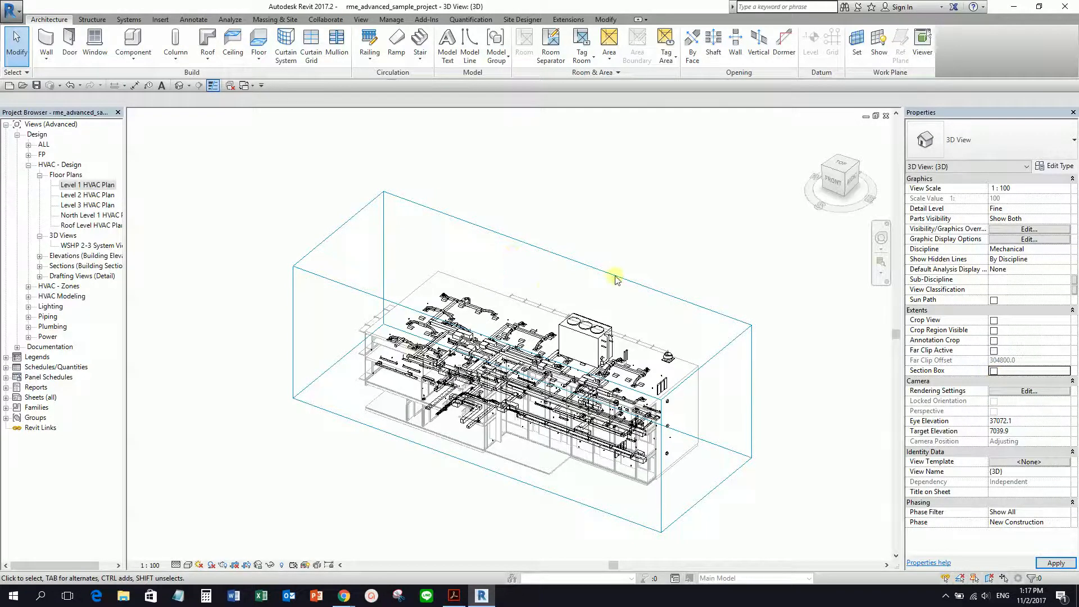
{"action": "middle_click_drag", "start_coordinate": [580, 317], "coordinate": [604, 185]}
{"action": "scroll", "coordinate": [604, 208], "scroll_direction": "down", "scroll_amount": 1}
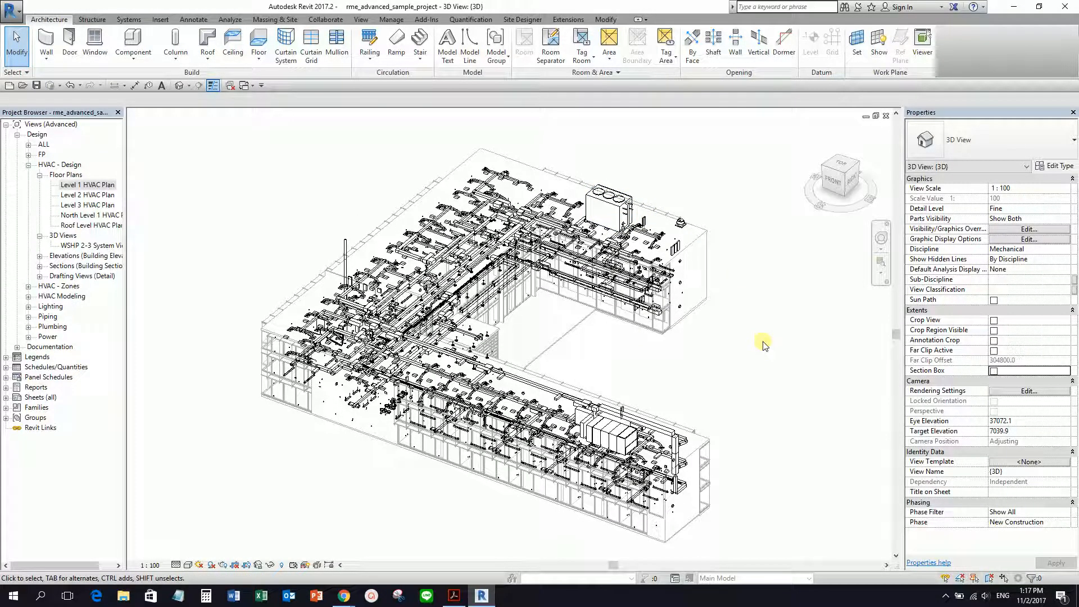
Set the {3D} view's detail level to Coarse and examine the ducts near the building corner up close.
{"action": "scroll", "coordinate": [287, 342], "scroll_direction": "up", "scroll_amount": 2}
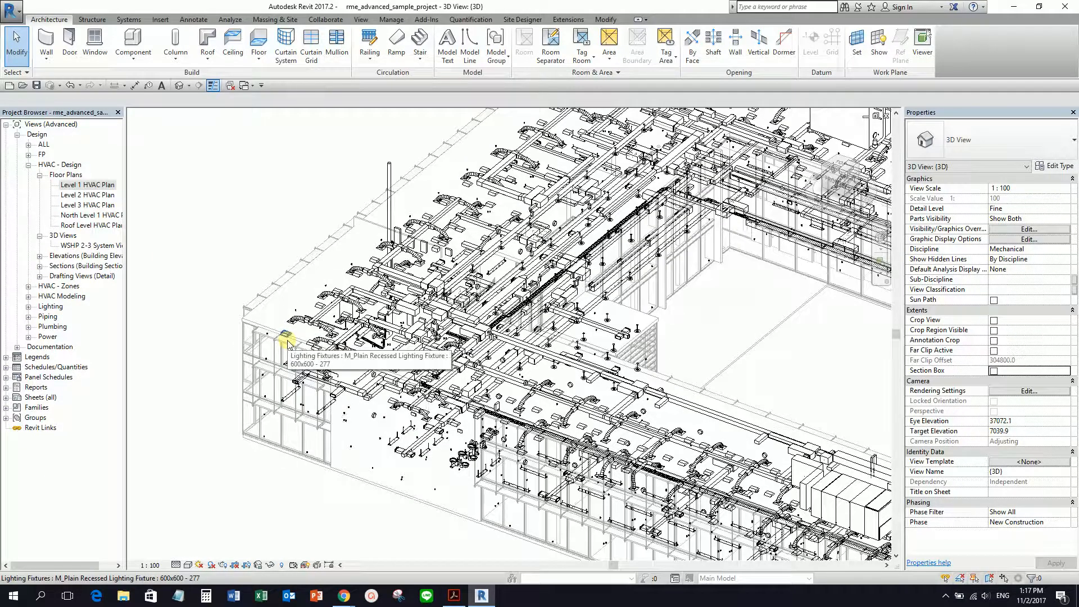
{"action": "scroll", "coordinate": [234, 279], "scroll_direction": "up", "scroll_amount": 4}
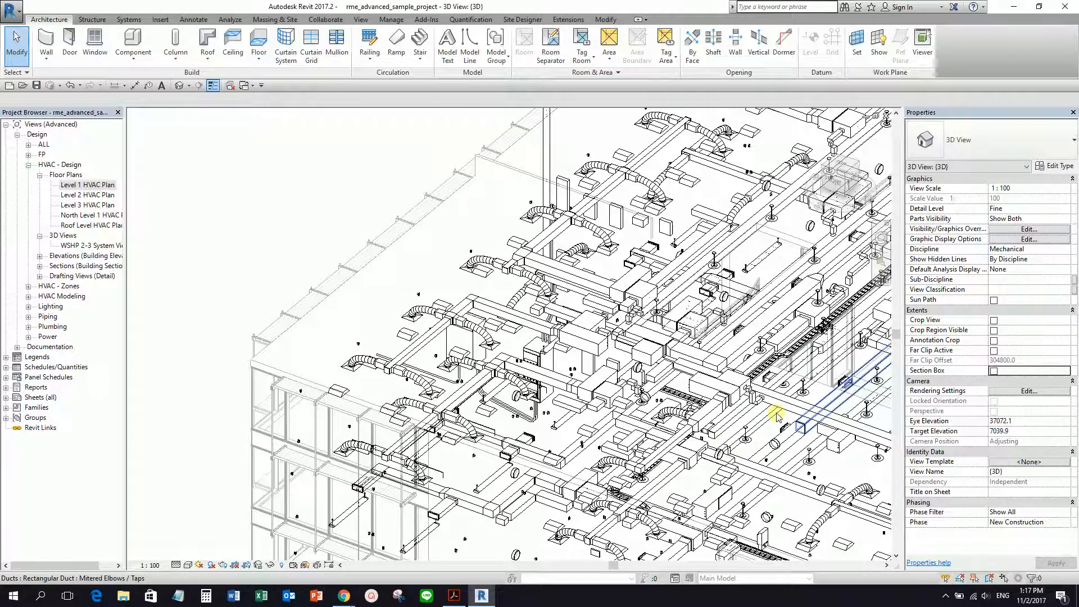
{"action": "middle_click_drag", "start_coordinate": [205, 368], "coordinate": [219, 286]}
{"action": "left_click", "coordinate": [175, 565]}
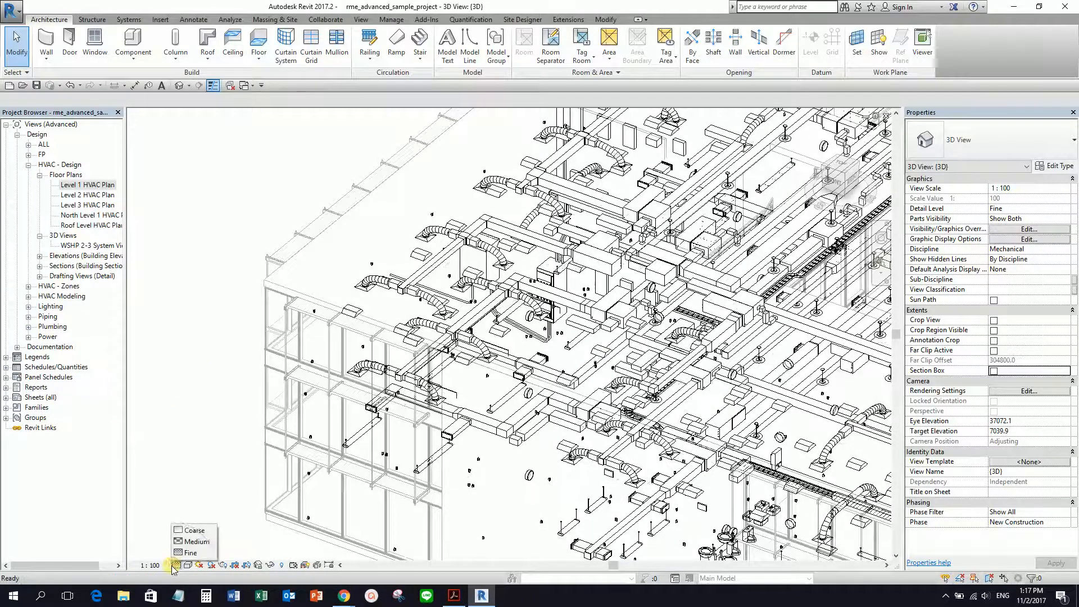
{"action": "left_click", "coordinate": [194, 531]}
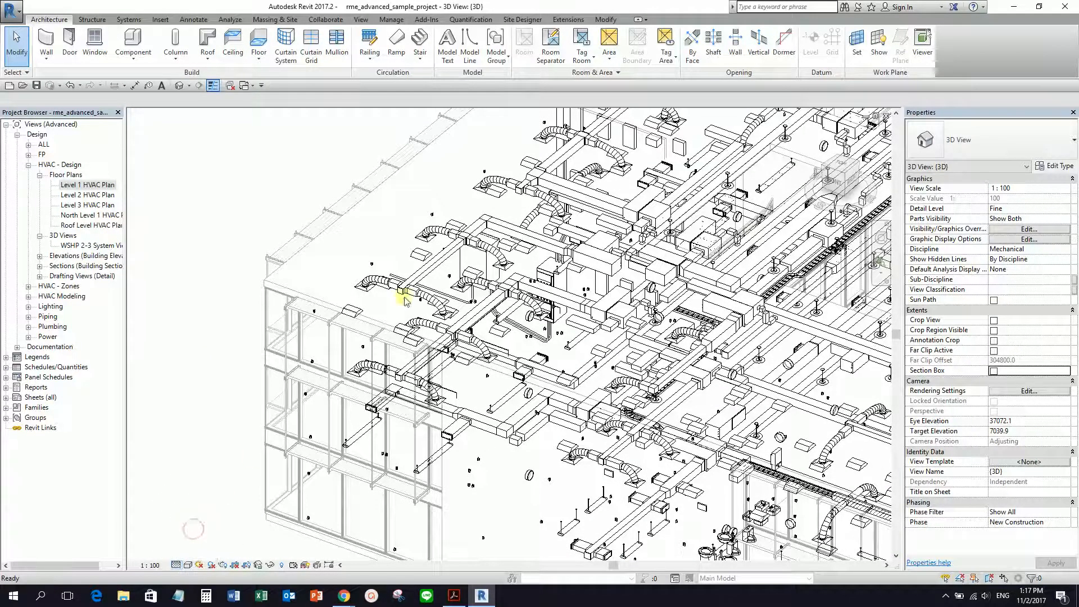
{"action": "scroll", "coordinate": [409, 279], "scroll_direction": "up", "scroll_amount": 6}
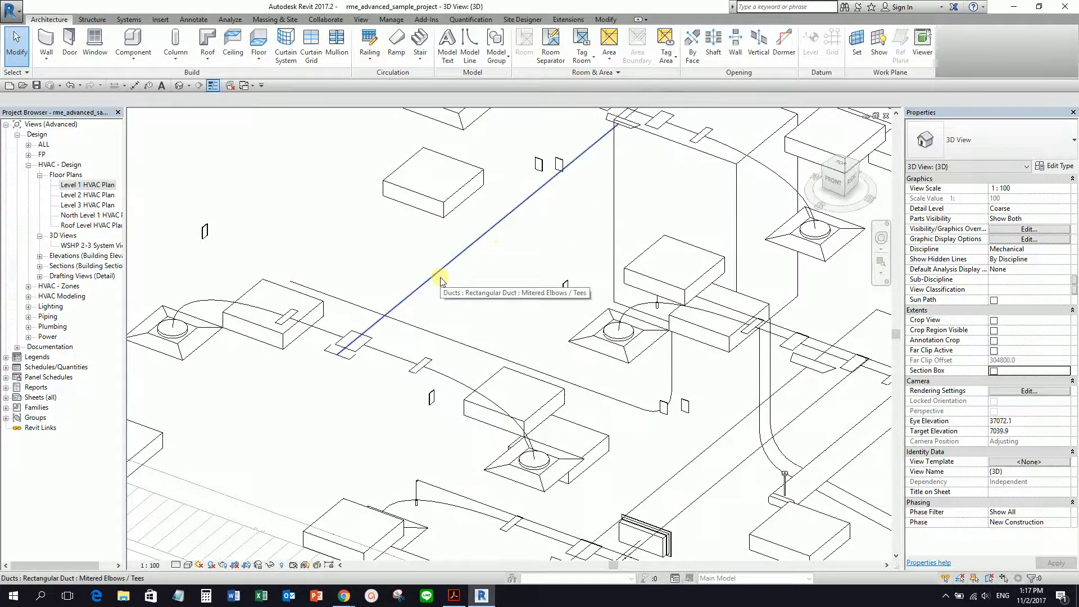
{"action": "scroll", "coordinate": [440, 279], "scroll_direction": "down", "scroll_amount": 2}
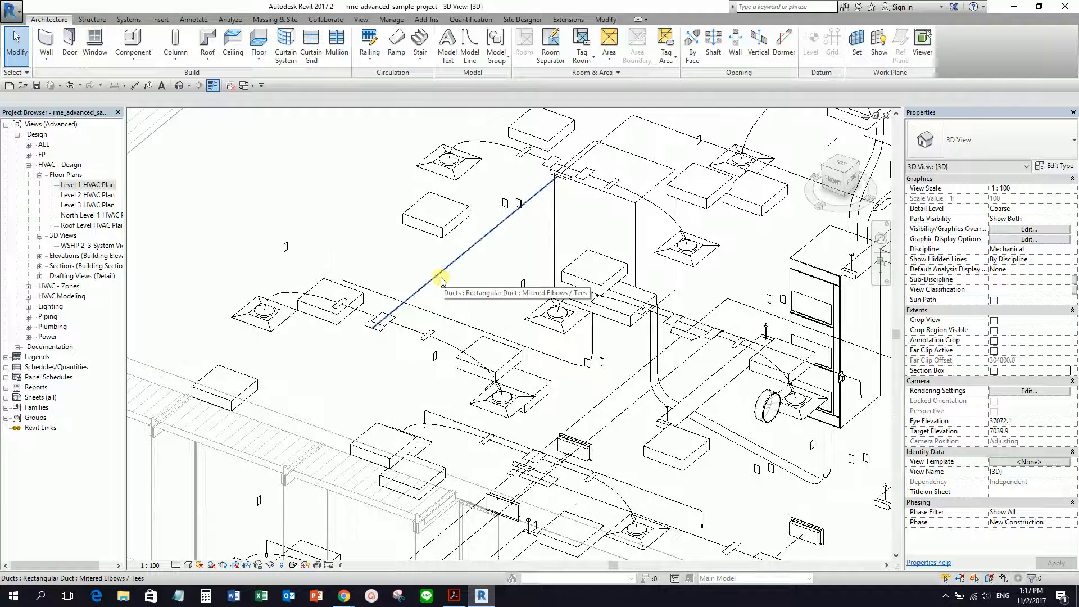
{"action": "left_click", "coordinate": [129, 20]}
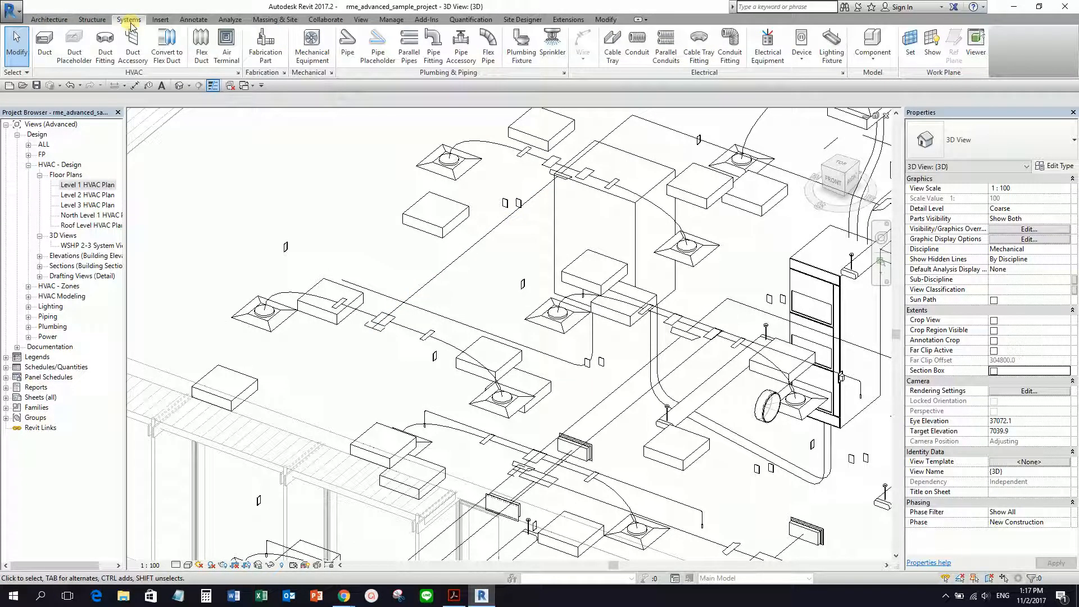
{"action": "left_click", "coordinate": [176, 564]}
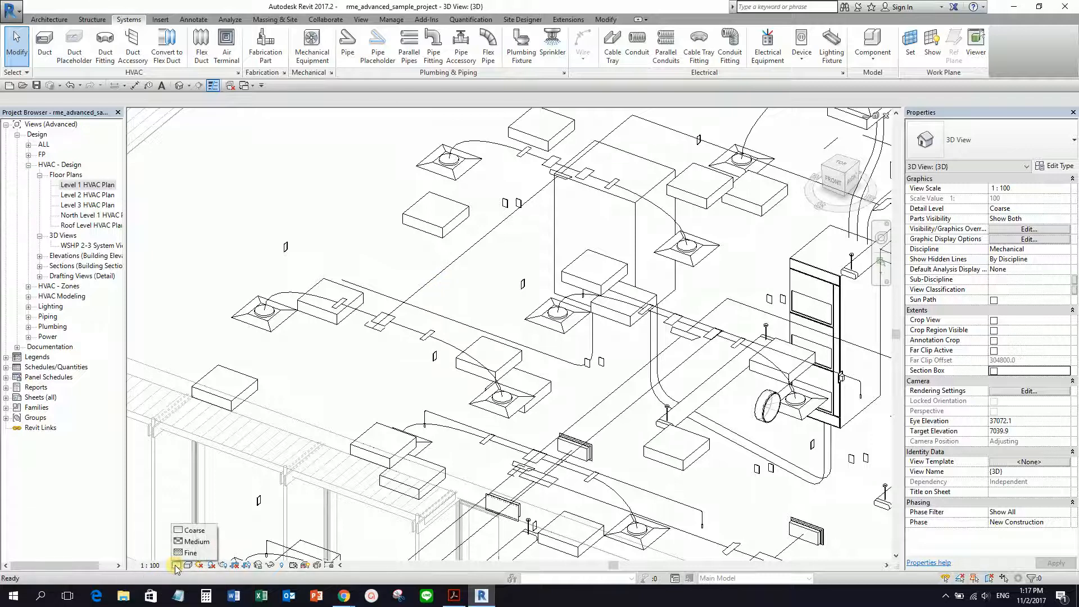
{"action": "left_click", "coordinate": [192, 533]}
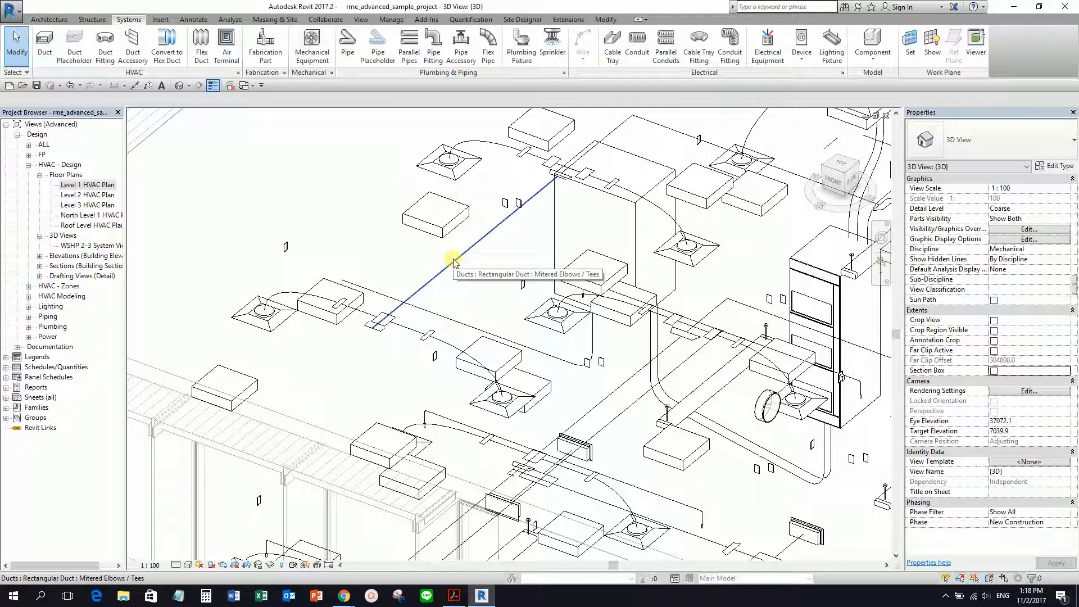
Switch the {3D} view's detail level to Medium and back to Coarse to compare how ducts and conduits are drawn.
{"action": "left_click", "coordinate": [176, 565]}
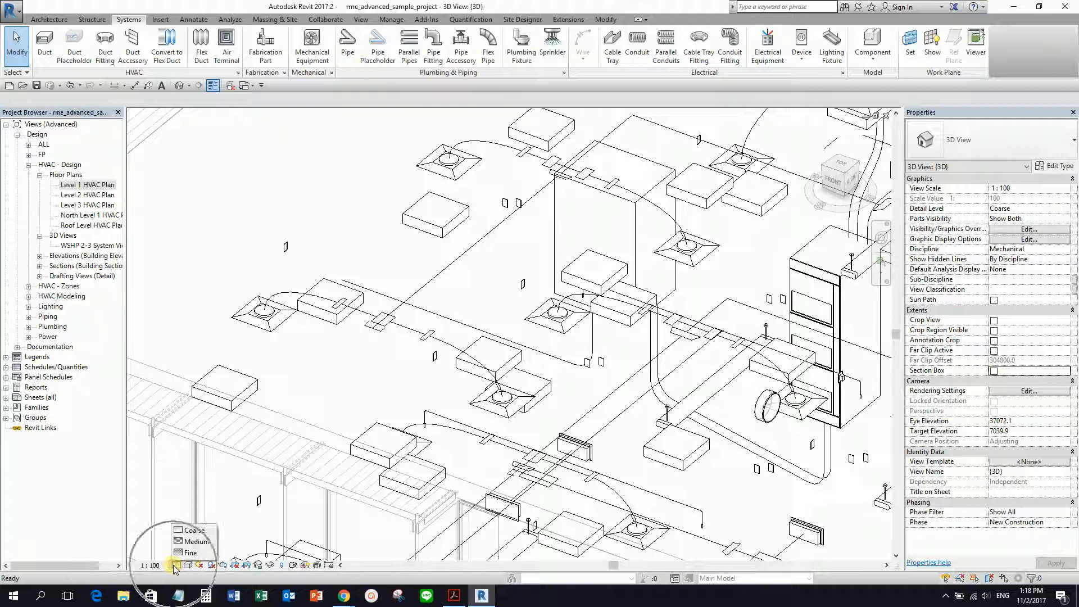
{"action": "left_click", "coordinate": [198, 543]}
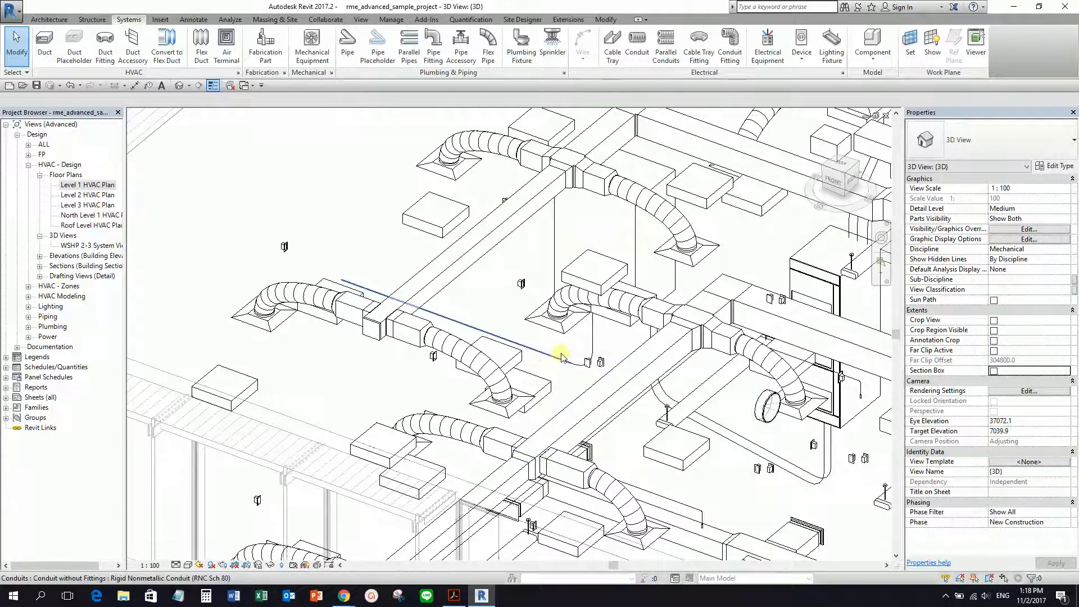
{"action": "scroll", "coordinate": [560, 358], "scroll_direction": "up", "scroll_amount": 3}
{"action": "left_click", "coordinate": [179, 565]}
{"action": "left_click", "coordinate": [193, 529]}
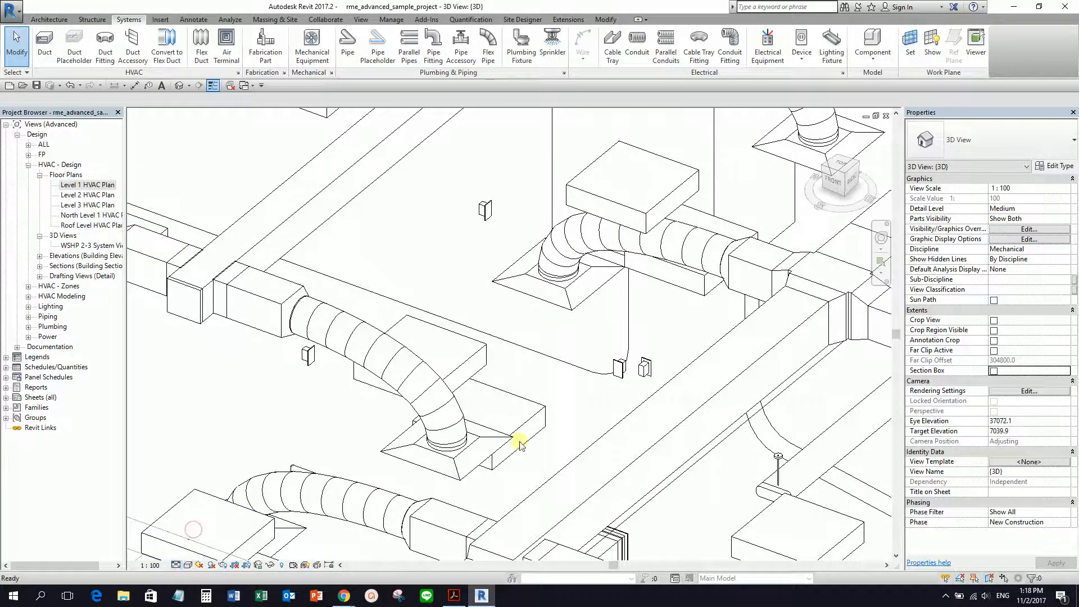
Compare the Fine and Medium detail levels on the ducts and conduits in the {3D} view.
{"action": "left_click", "coordinate": [176, 565]}
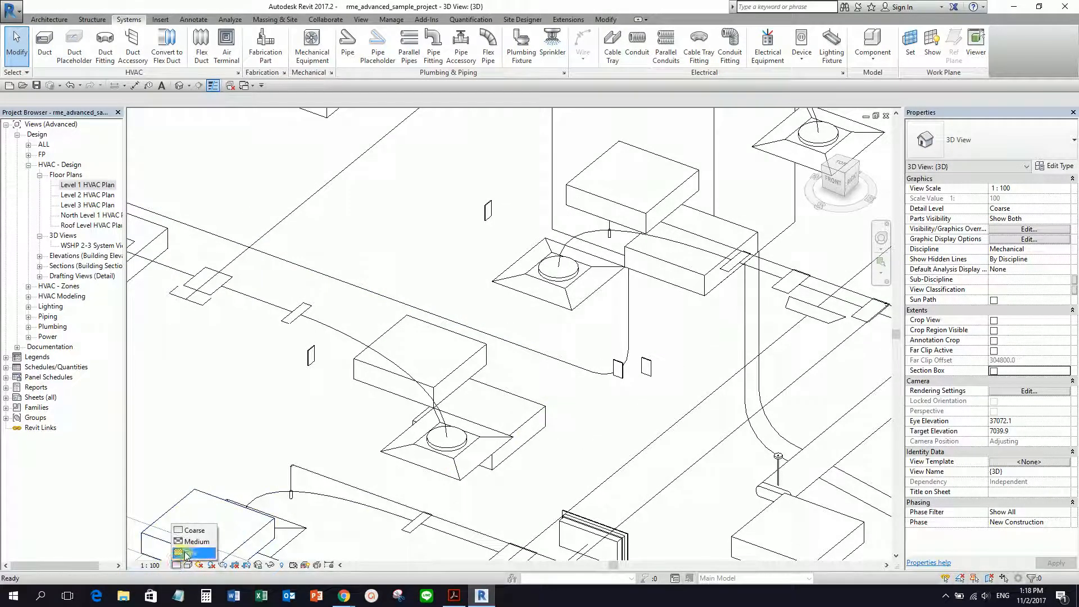
{"action": "left_click", "coordinate": [187, 553]}
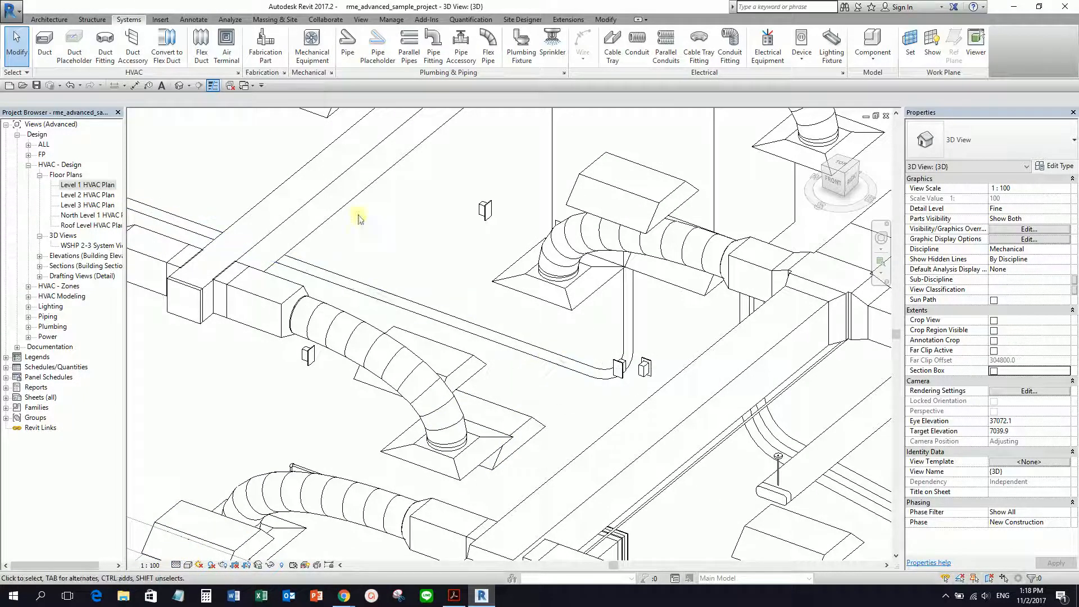
{"action": "left_click", "coordinate": [177, 565]}
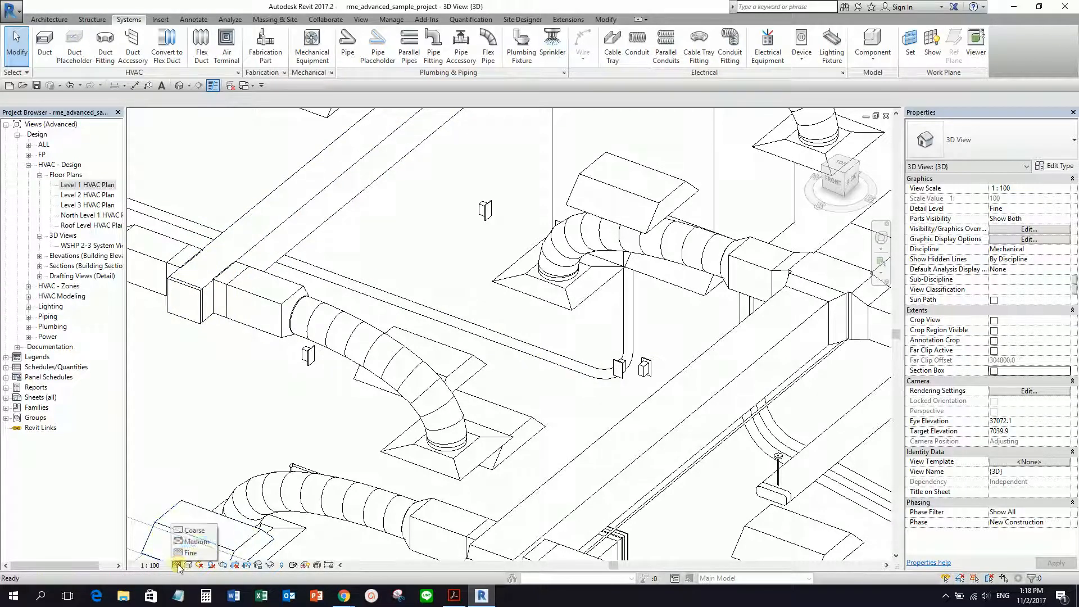
{"action": "left_click", "coordinate": [197, 541]}
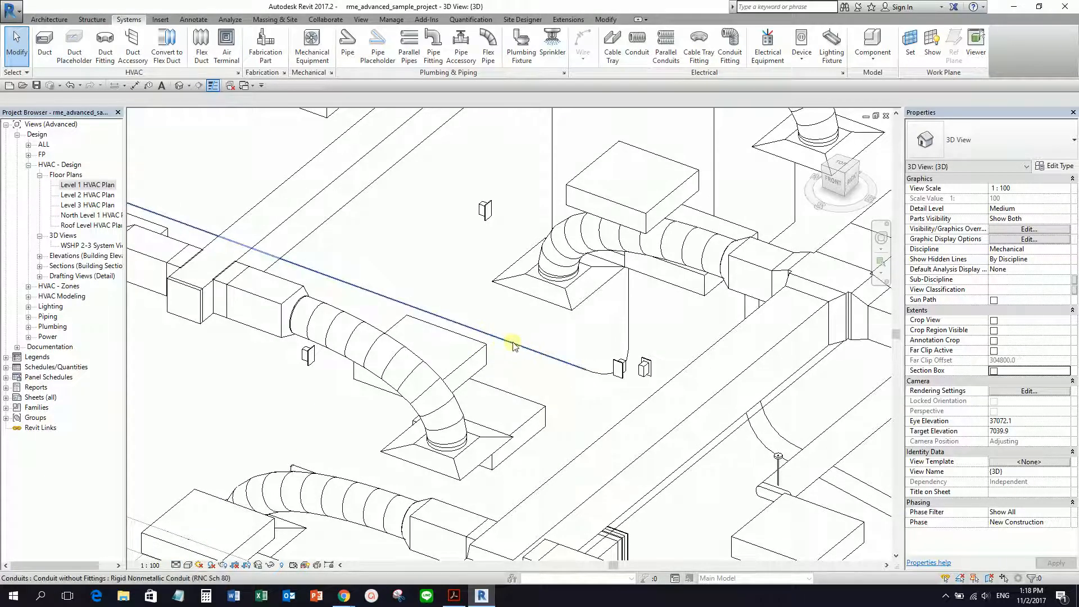
Set the {3D} view's detail level back to Coarse and show most of the building.
{"action": "left_click", "coordinate": [176, 565]}
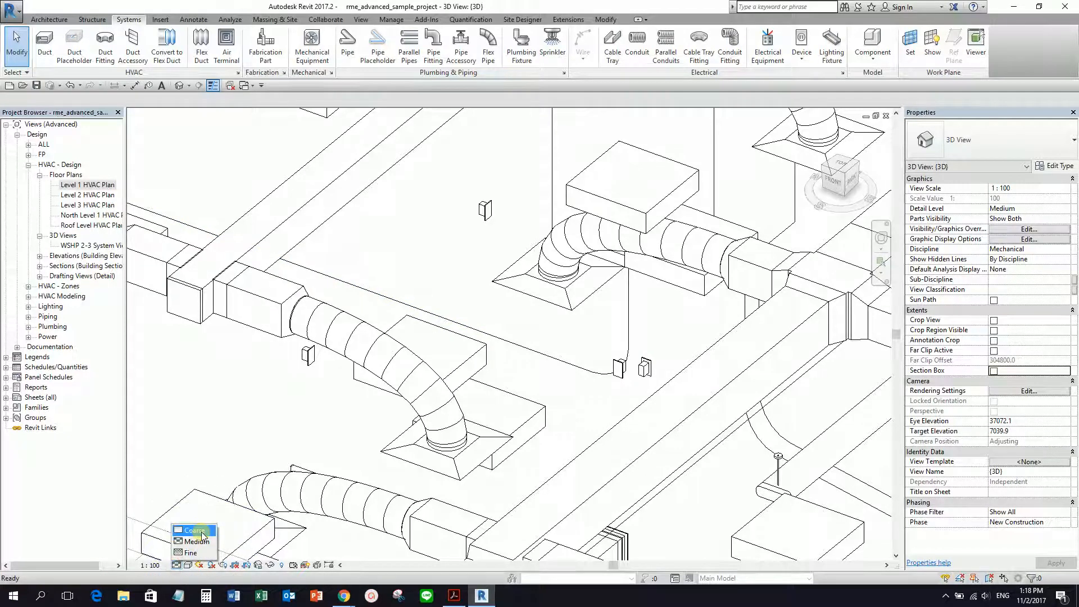
{"action": "left_click", "coordinate": [198, 531]}
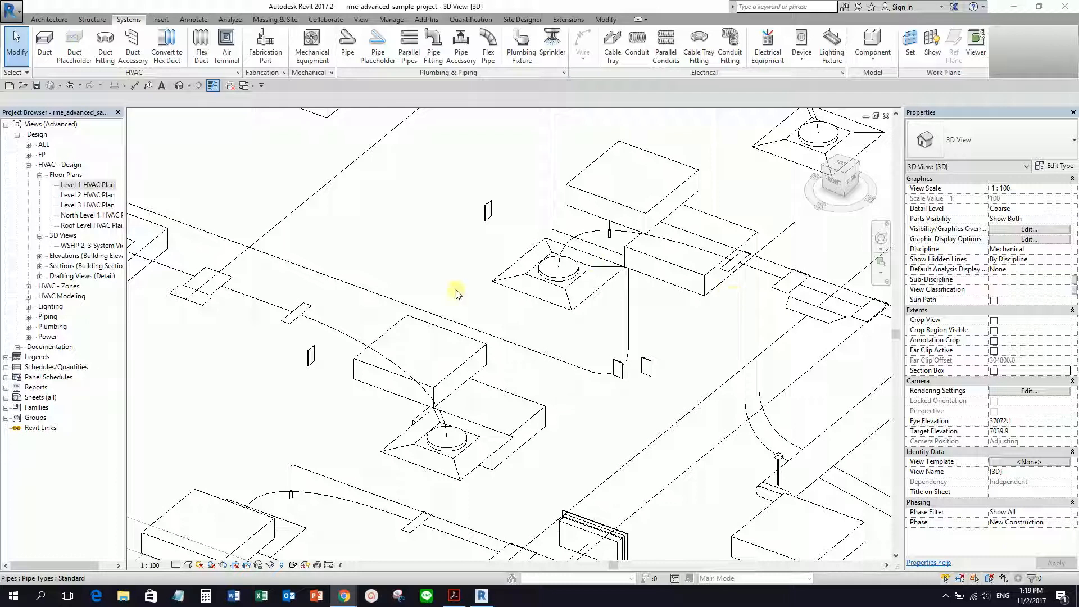
{"action": "left_click", "coordinate": [437, 299]}
{"action": "scroll", "coordinate": [437, 299], "scroll_direction": "down", "scroll_amount": 8}
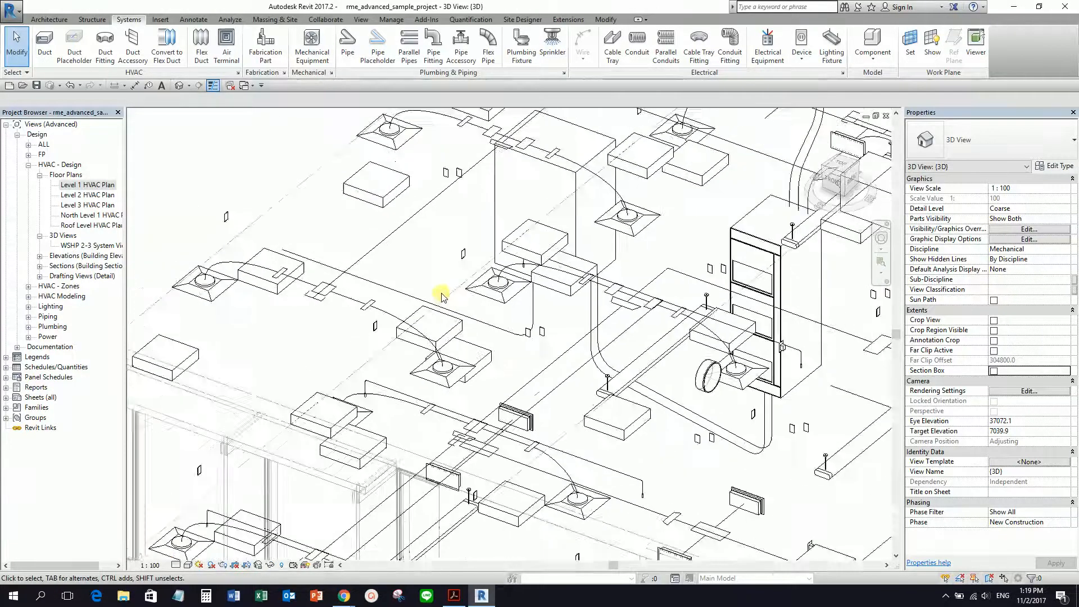
{"action": "scroll", "coordinate": [442, 293], "scroll_direction": "down", "scroll_amount": 8}
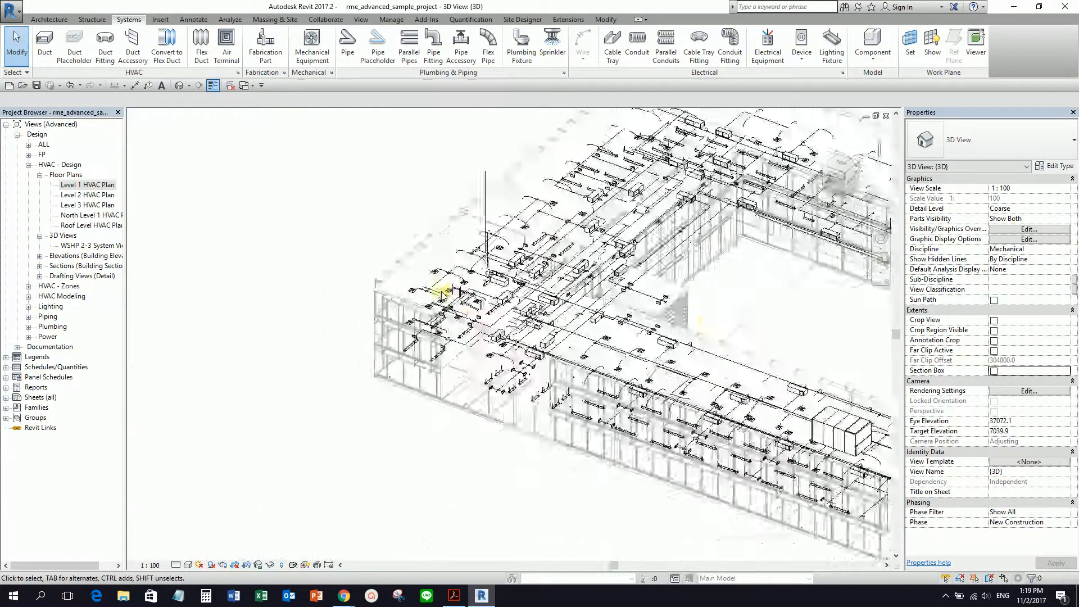
{"action": "middle_click_drag", "start_coordinate": [790, 354], "coordinate": [667, 373]}
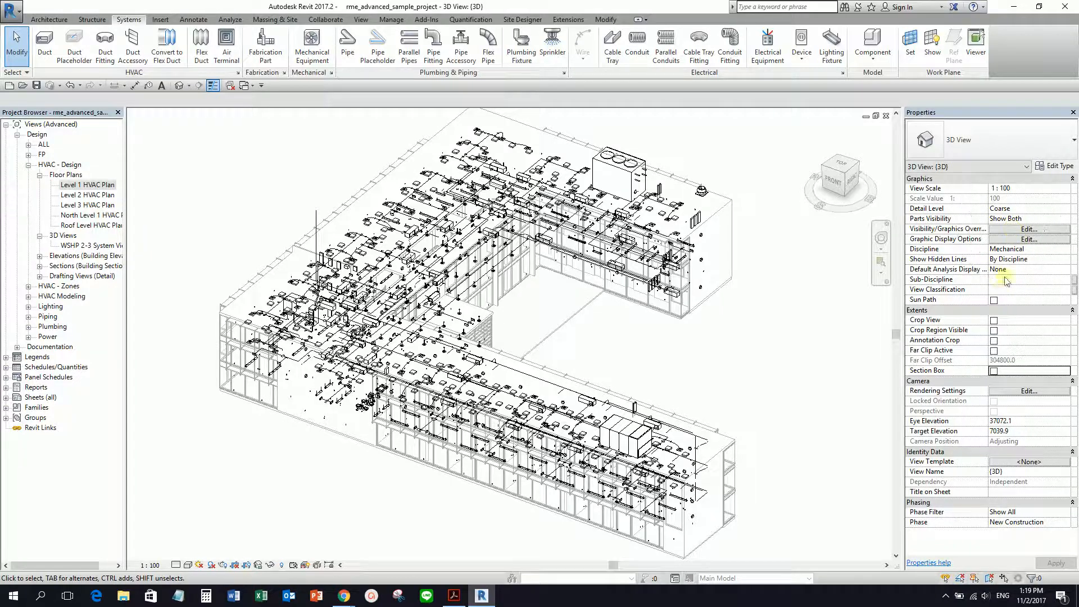
{"action": "left_click", "coordinate": [994, 372]}
{"action": "left_click", "coordinate": [994, 325]}
{"action": "left_click", "coordinate": [994, 371]}
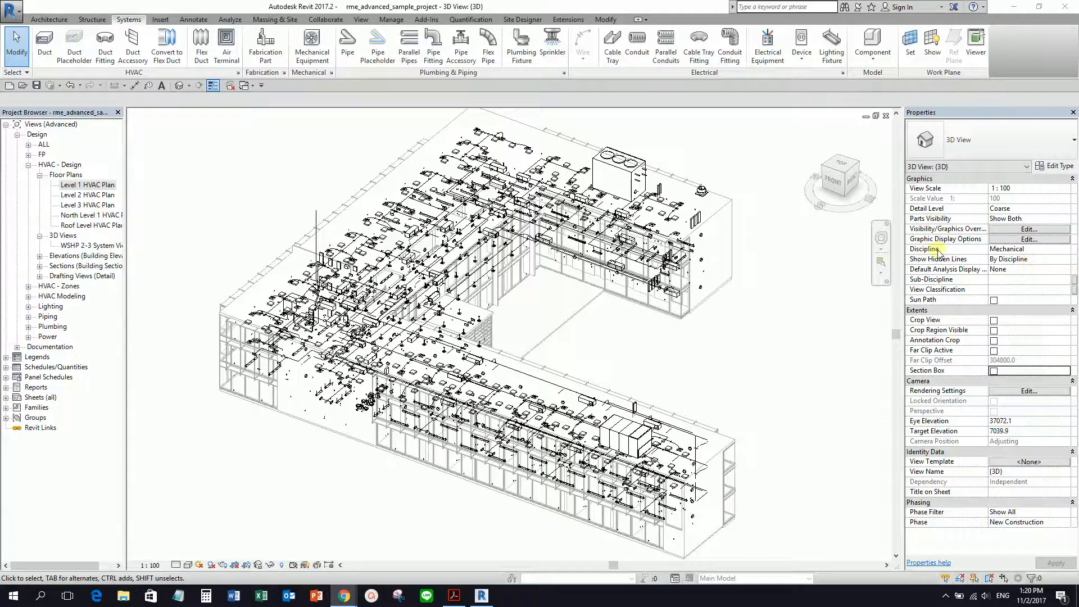
{"action": "scroll", "coordinate": [672, 317], "scroll_direction": "down", "scroll_amount": 2}
{"action": "middle_click_drag", "start_coordinate": [672, 318], "coordinate": [621, 283], "text": "shift"}
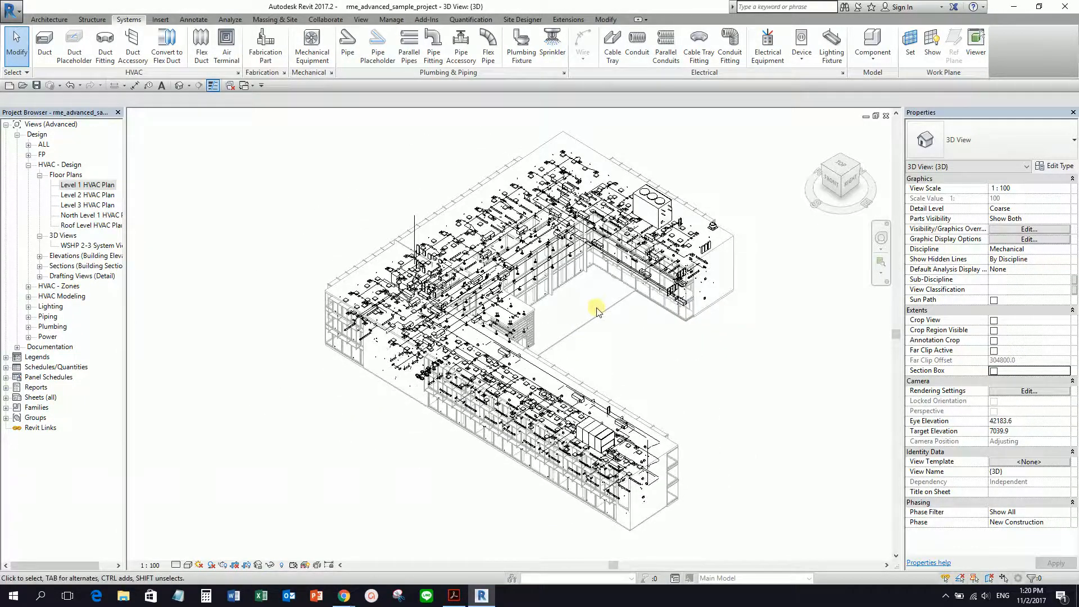
{"action": "scroll", "coordinate": [595, 304], "scroll_direction": "up", "scroll_amount": 1}
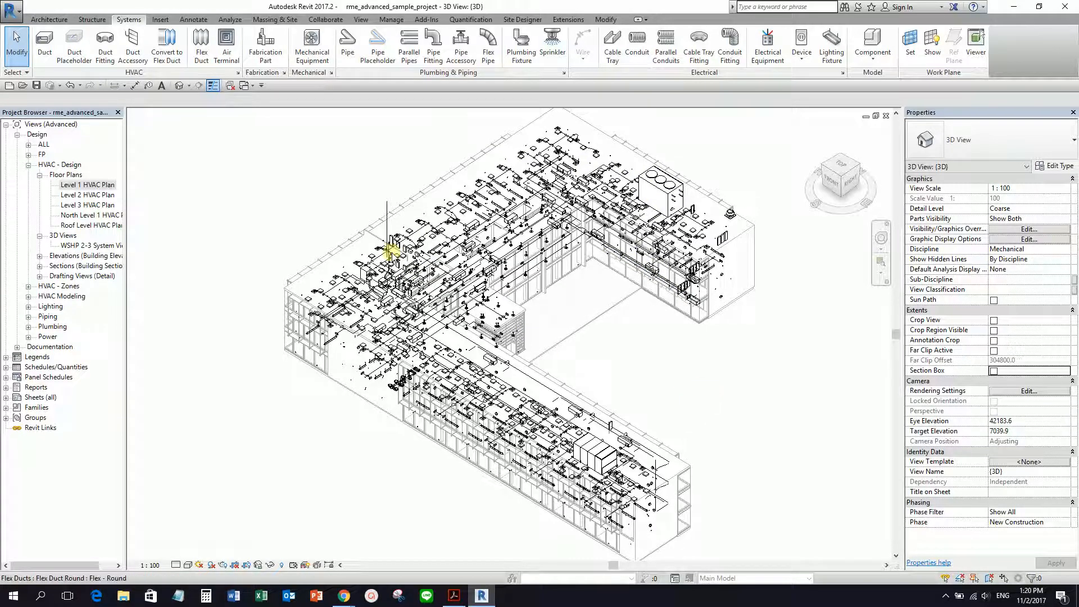
{"action": "left_click", "coordinate": [9, 12]}
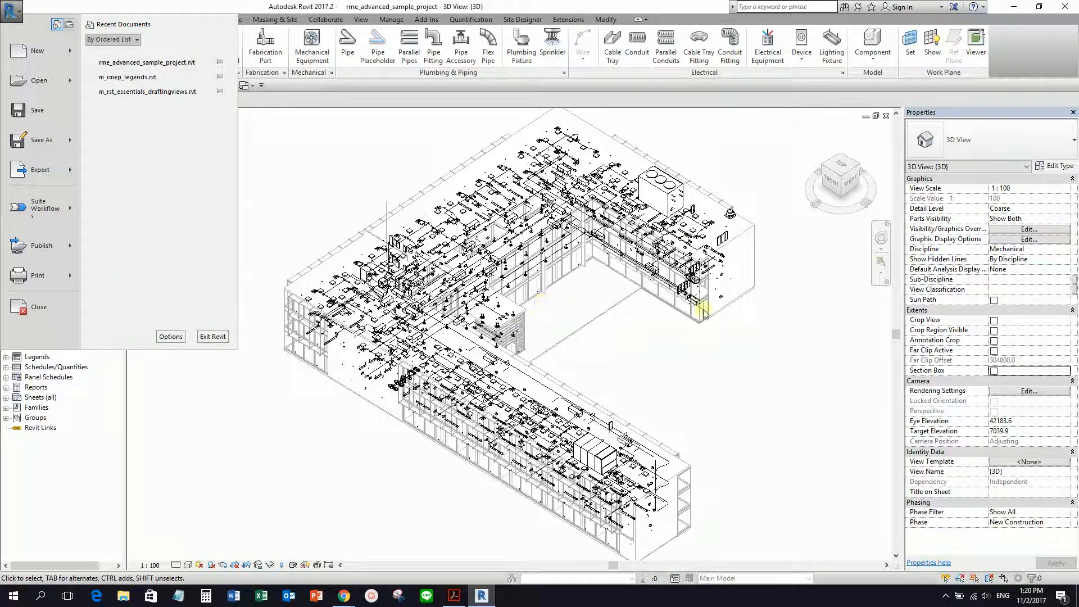
{"action": "left_click", "coordinate": [682, 356]}
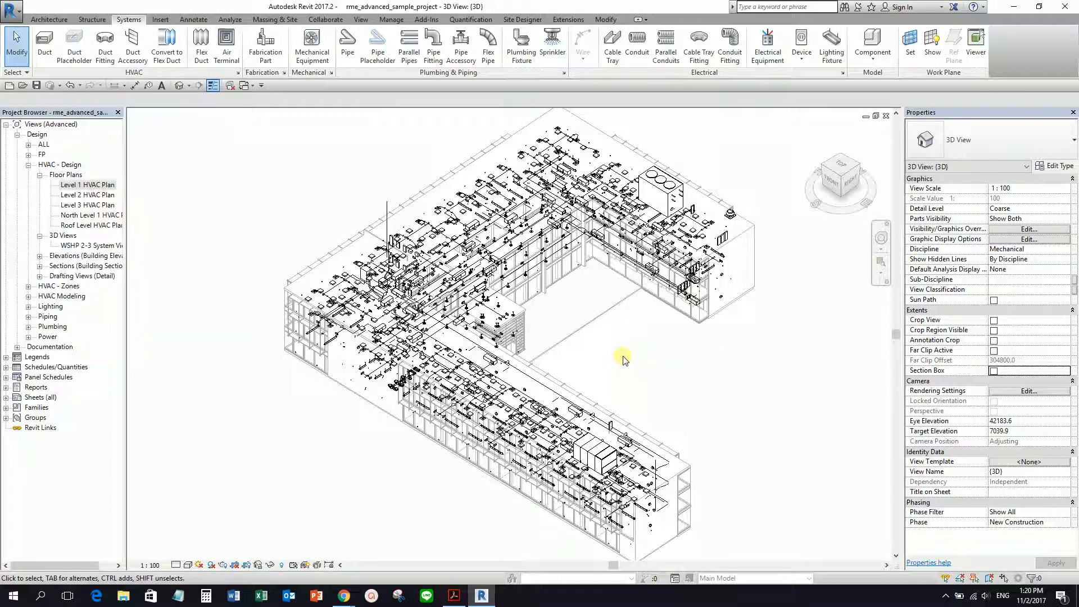
Start a CAD export of the {3D} view in DWG format.
{"action": "left_click", "coordinate": [15, 16]}
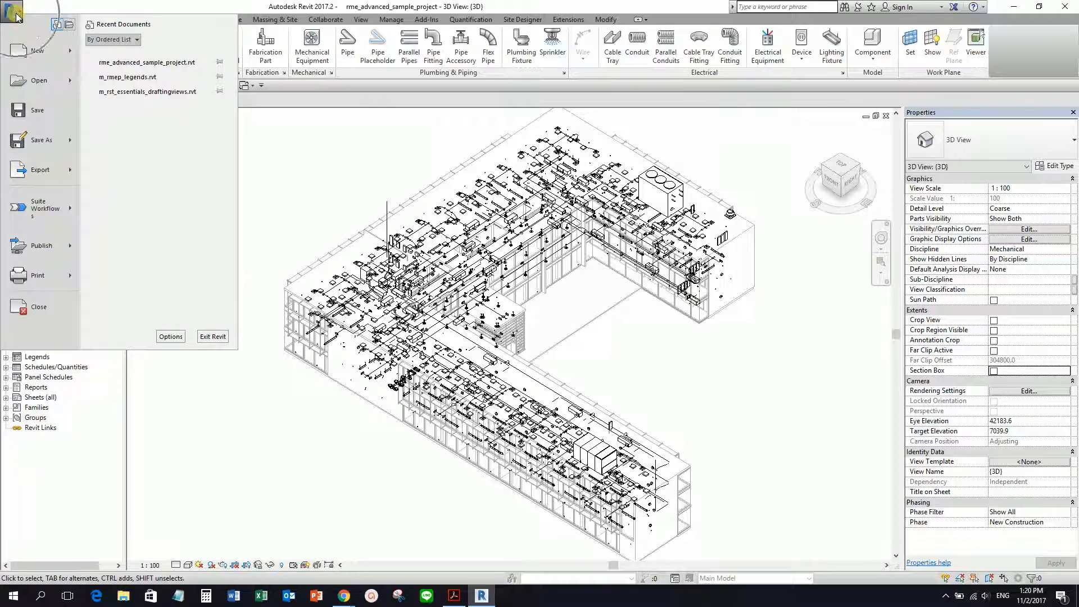
{"action": "left_click", "coordinate": [70, 169]}
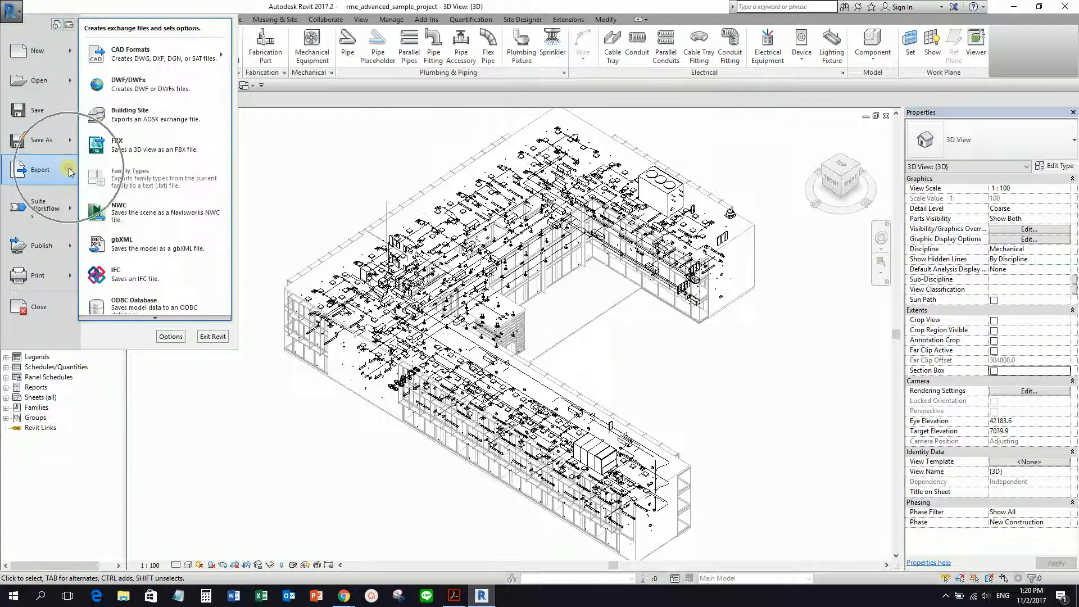
{"action": "left_click", "coordinate": [219, 50]}
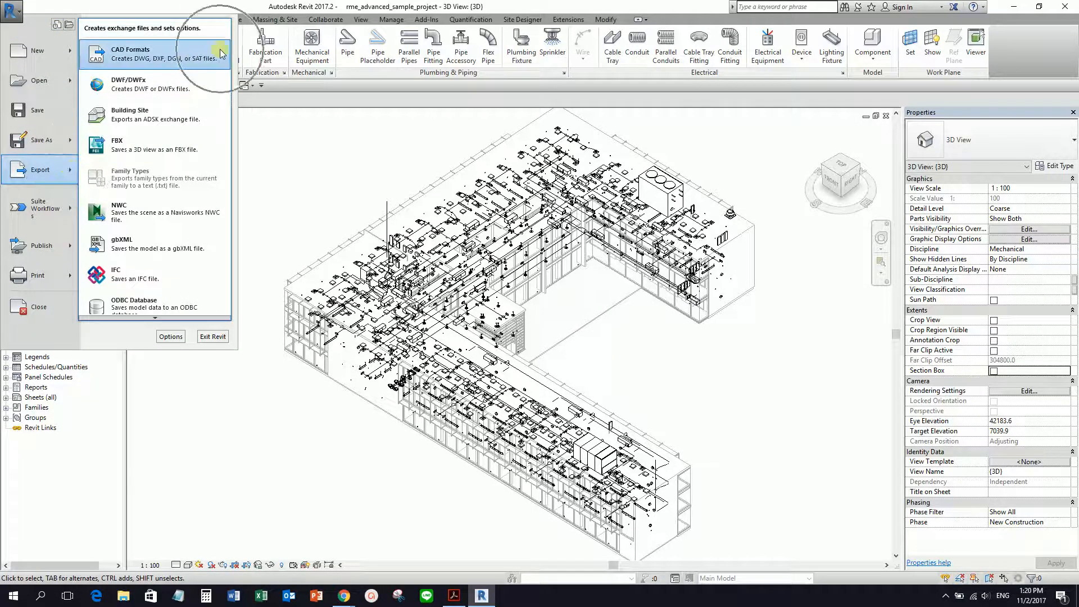
{"action": "left_click", "coordinate": [257, 50]}
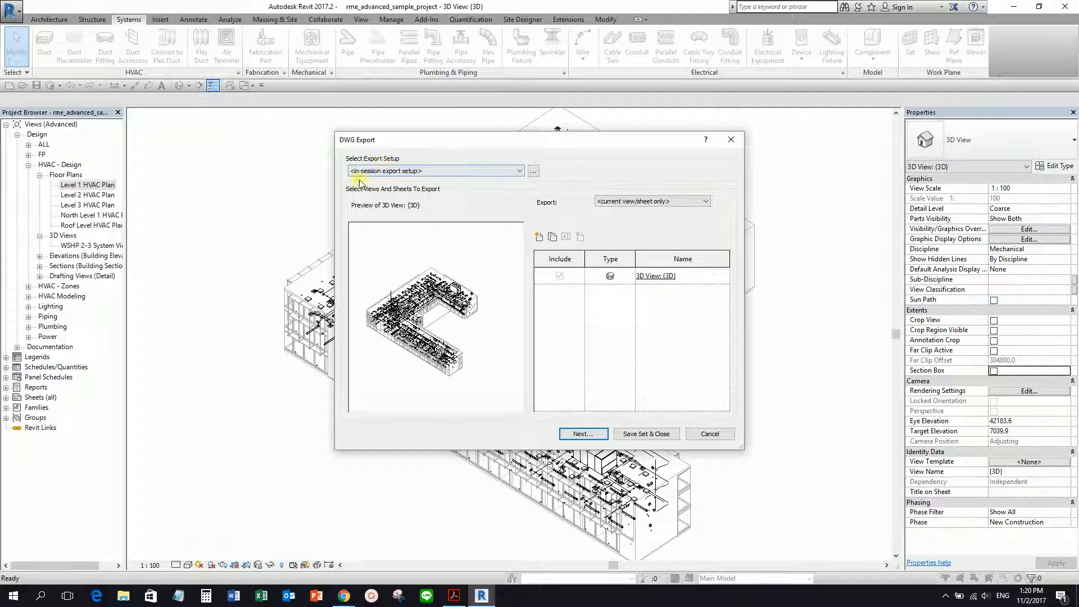
In the DWG export setup, load the layer settings from Singapore Standard 83 (CP83).
{"action": "left_click", "coordinate": [534, 173]}
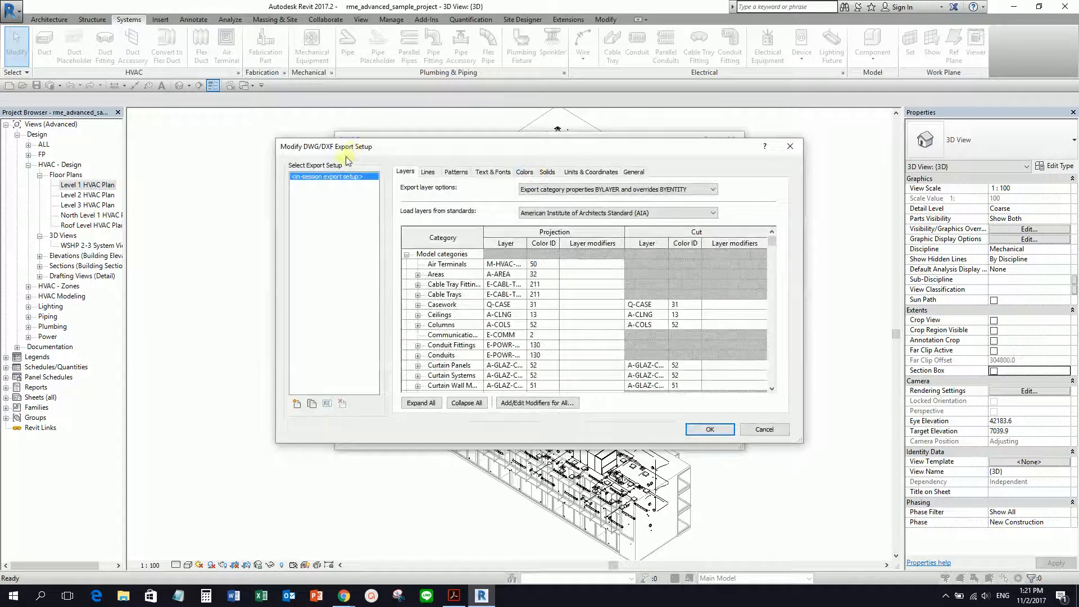
{"action": "key", "text": "ctrl"}
{"action": "key", "text": "ctrl"}
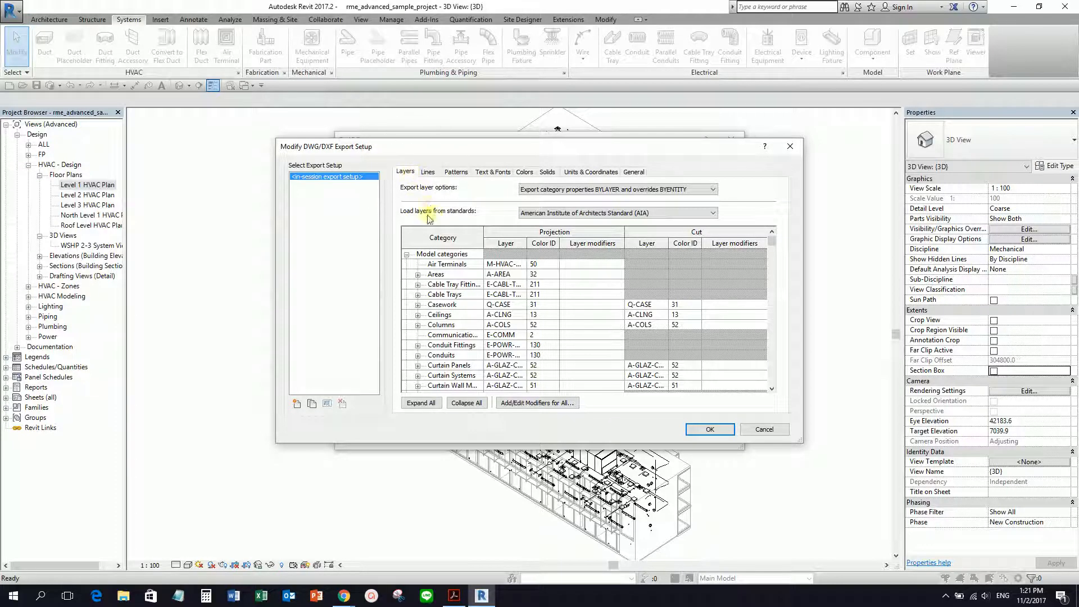
{"action": "key", "text": "ctrl"}
{"action": "left_click", "coordinate": [578, 214]}
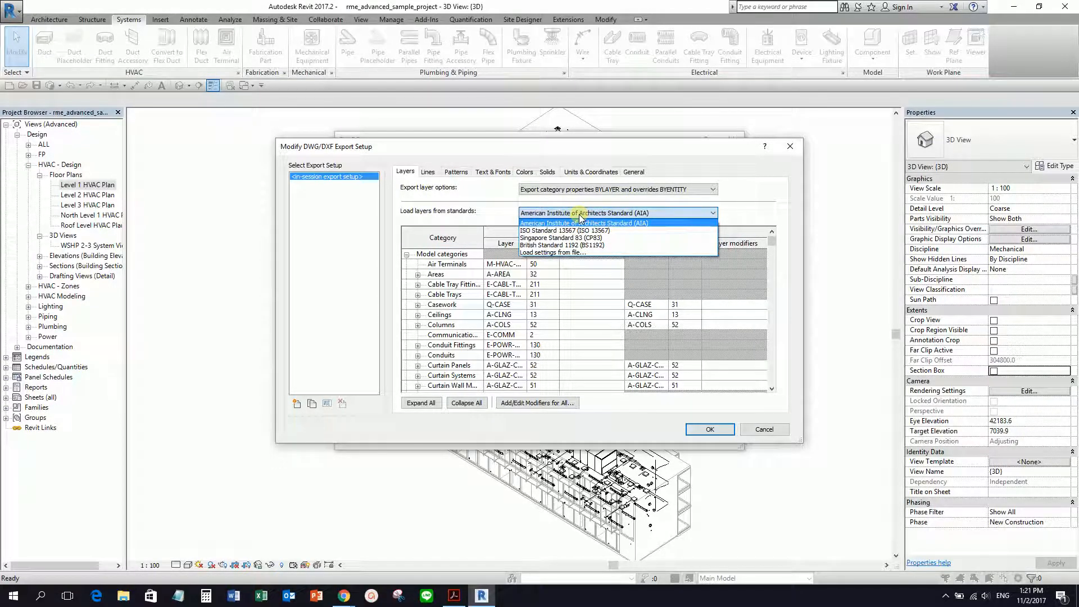
{"action": "left_click", "coordinate": [552, 239]}
{"action": "left_click", "coordinate": [565, 311]}
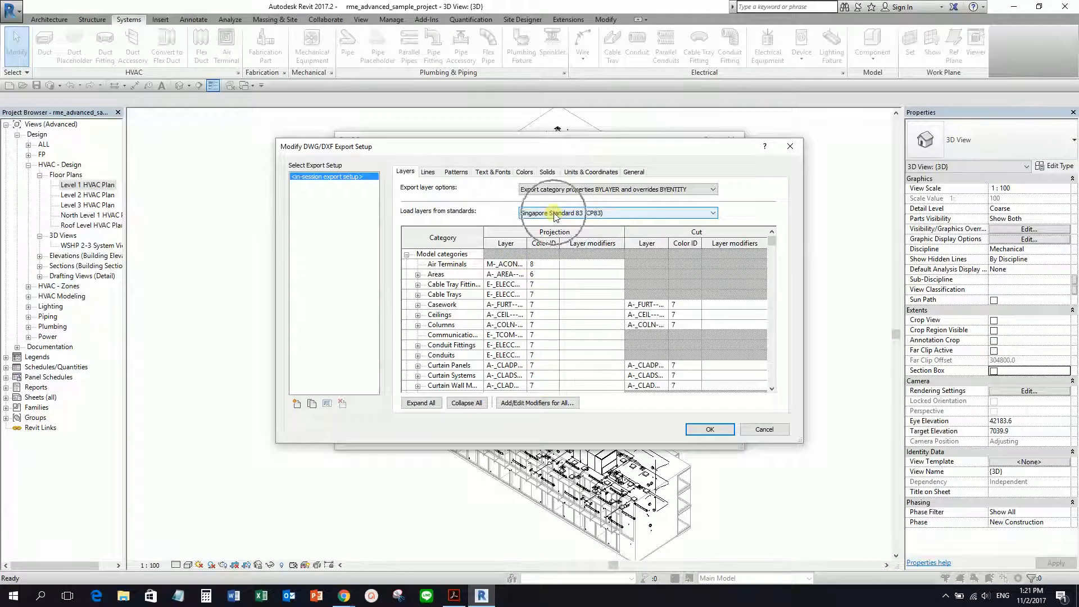
Review the export setup's line, pattern, text, color, solid, unit and general settings.
{"action": "left_click", "coordinate": [428, 172]}
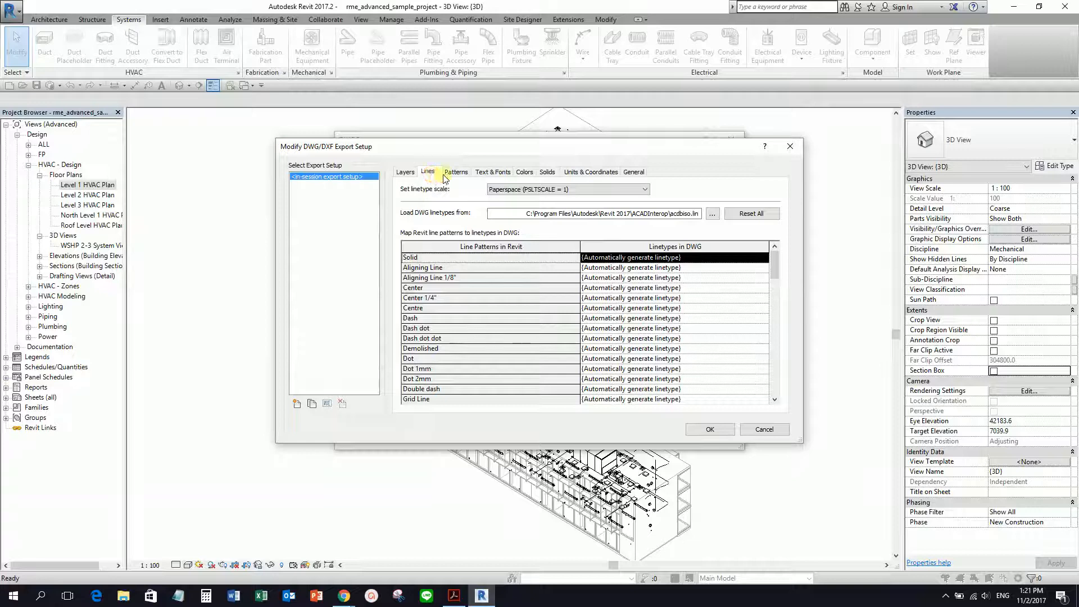
{"action": "left_click", "coordinate": [455, 172]}
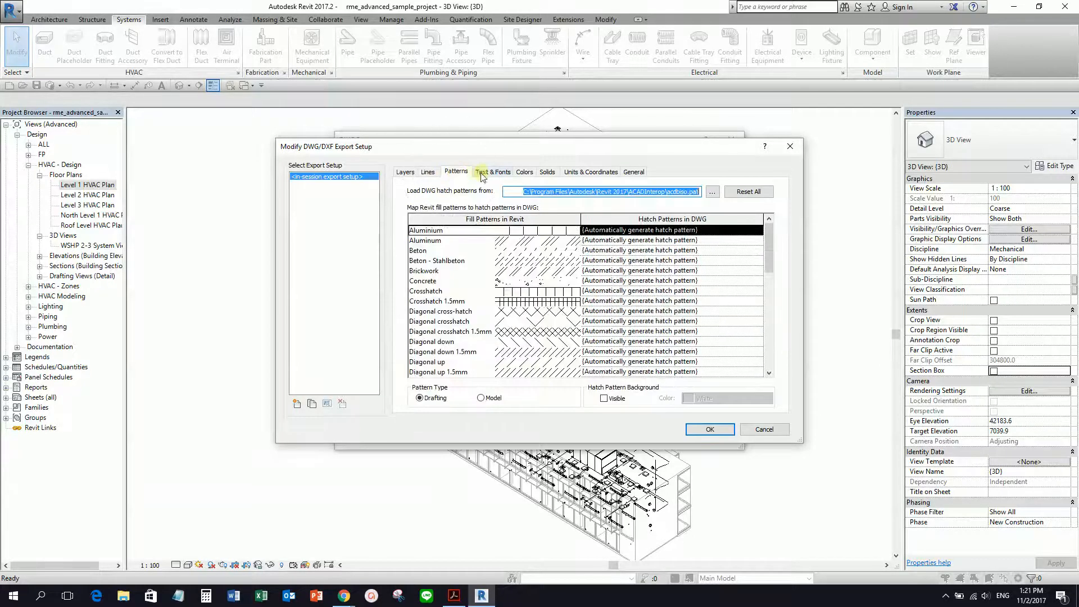
{"action": "left_click", "coordinate": [481, 174]}
{"action": "left_click", "coordinate": [522, 174]}
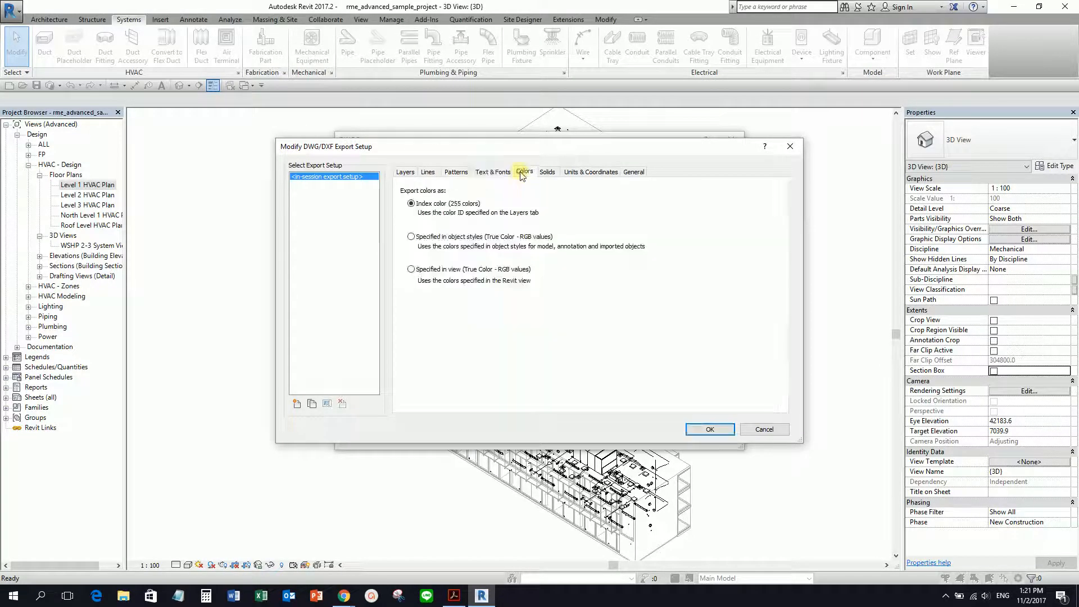
{"action": "left_click", "coordinate": [549, 174]}
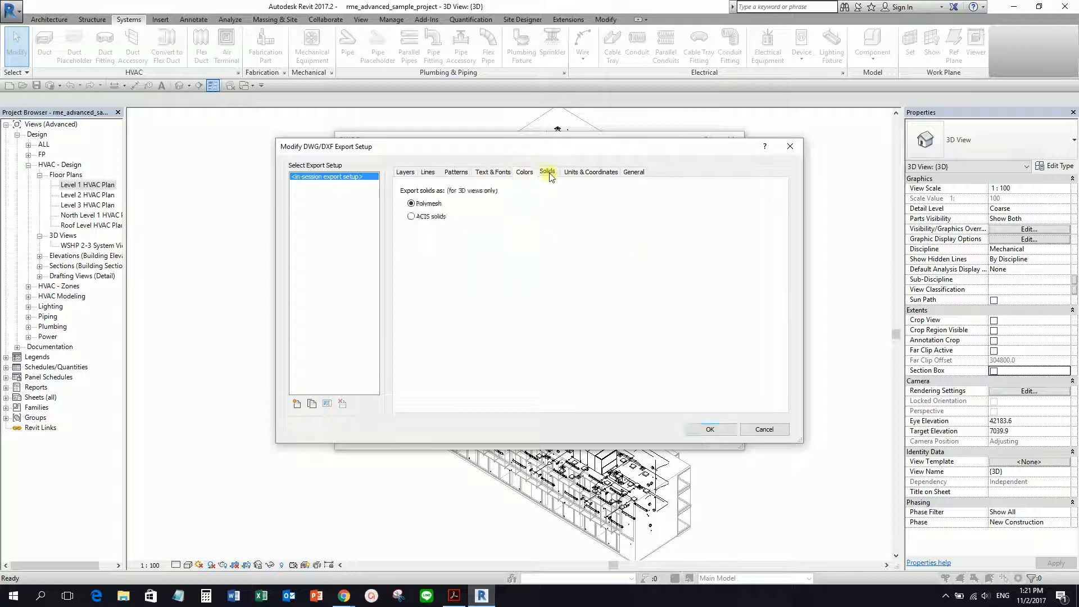
{"action": "left_click", "coordinate": [578, 175]}
{"action": "left_click", "coordinate": [637, 175]}
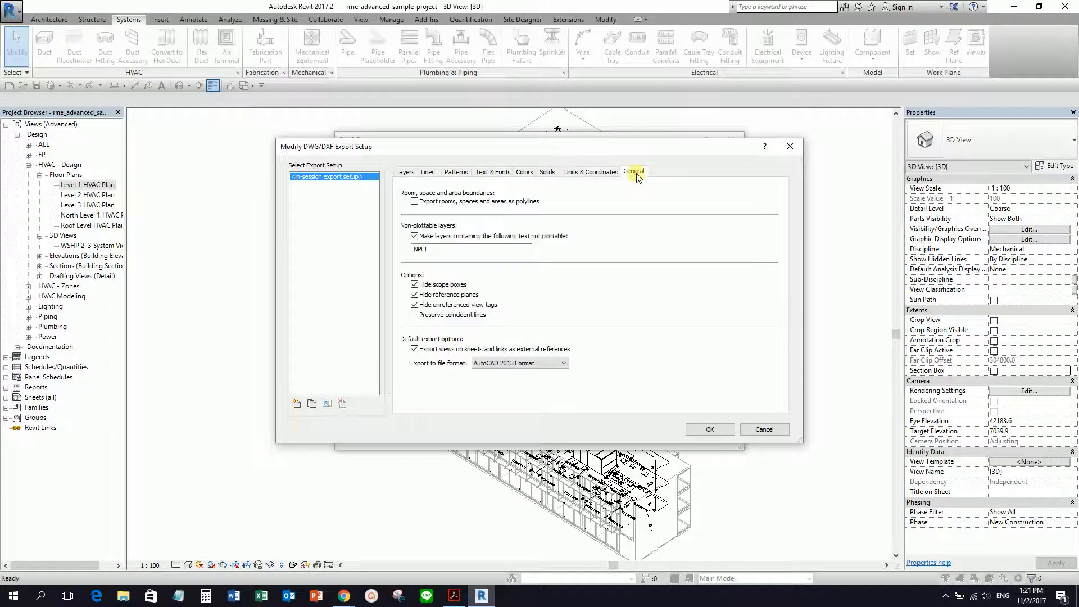
{"action": "left_click", "coordinate": [637, 172]}
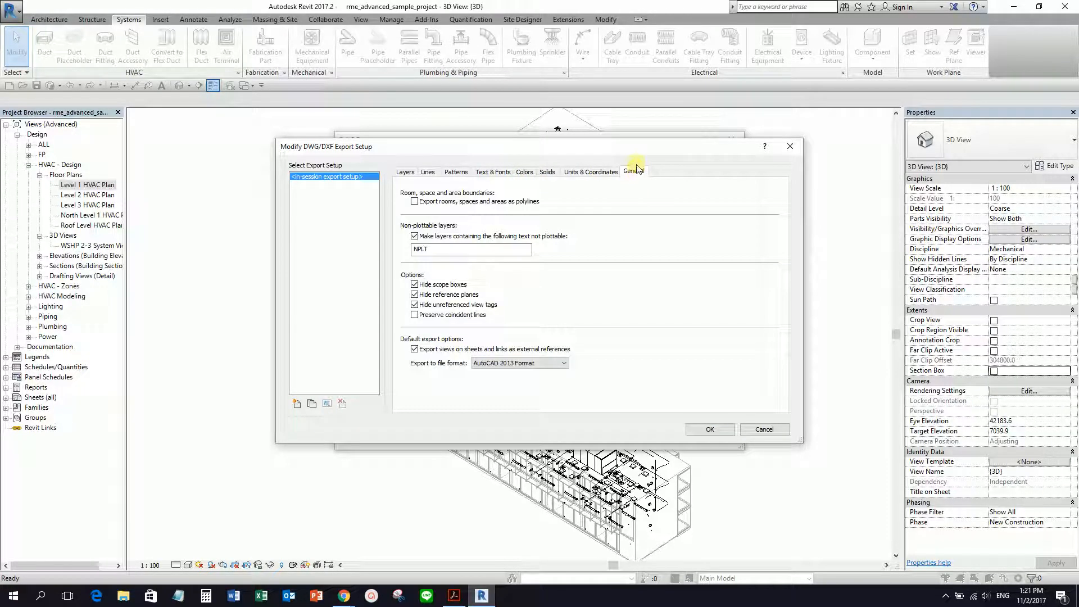
{"action": "left_click", "coordinate": [601, 172]}
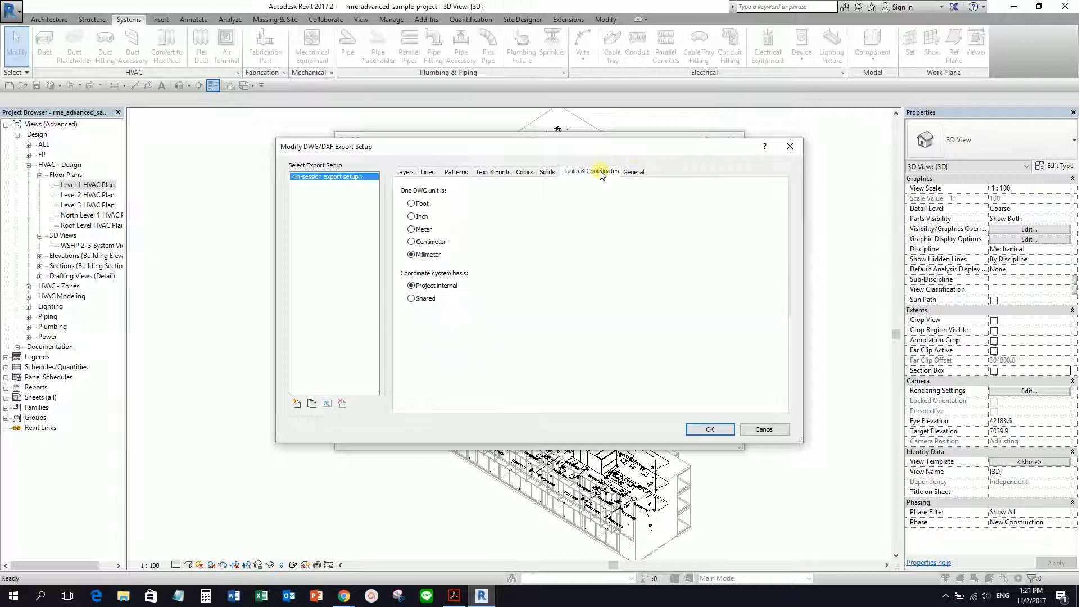
Switch the solids export to ACIS solids and back to Polymesh, and accept the export setup.
{"action": "left_click", "coordinate": [548, 173]}
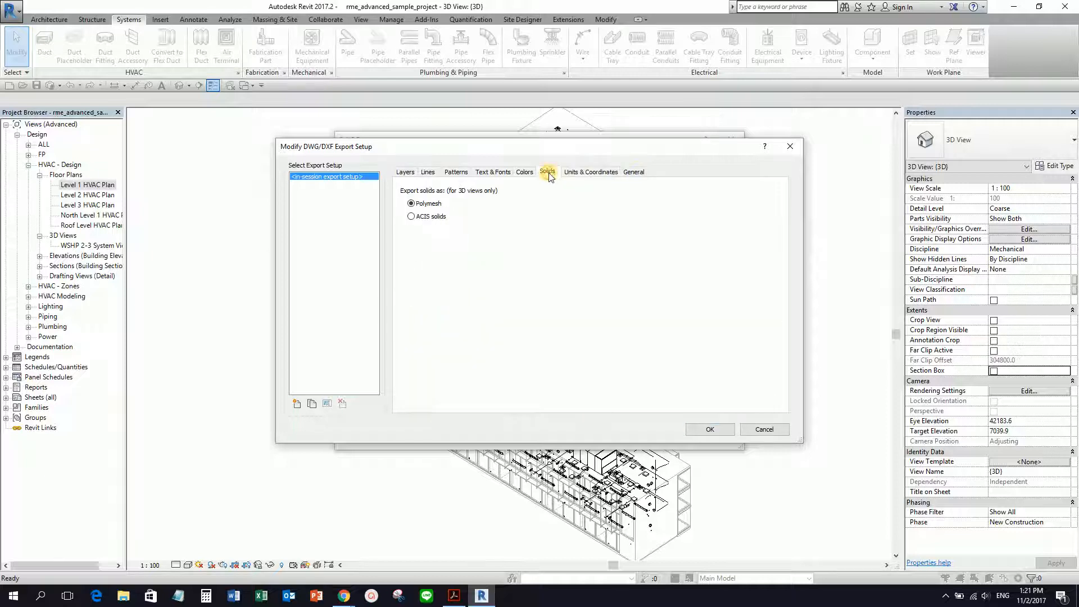
{"action": "left_click", "coordinate": [411, 217]}
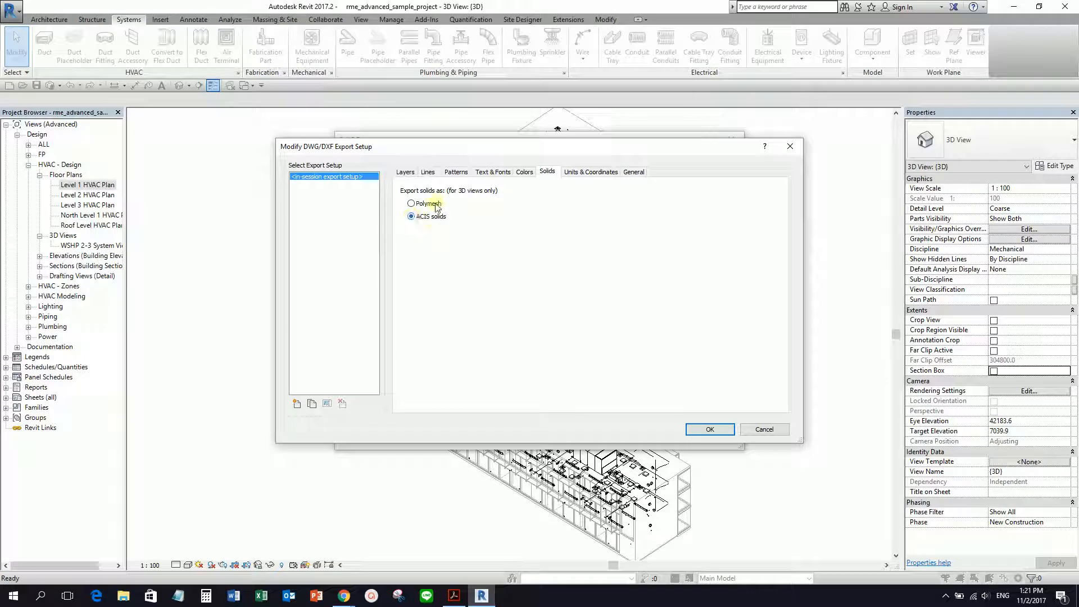
{"action": "left_click", "coordinate": [428, 207]}
{"action": "left_click", "coordinate": [709, 429]}
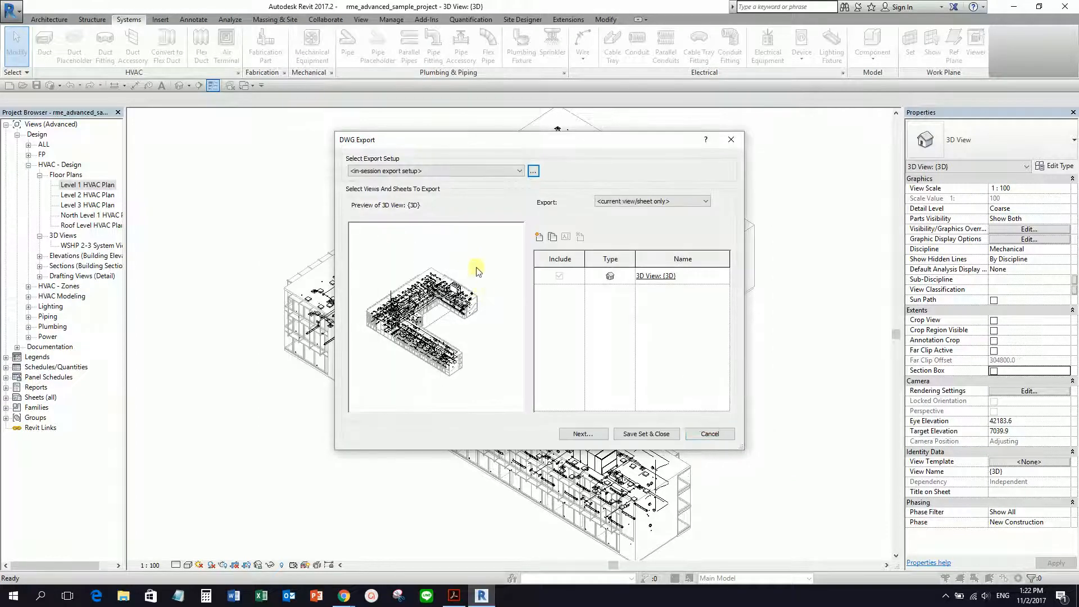
Set the export to the in-session view/sheet set and list the sheets in the model.
{"action": "key", "text": "ctrl"}
{"action": "left_click", "coordinate": [705, 201]}
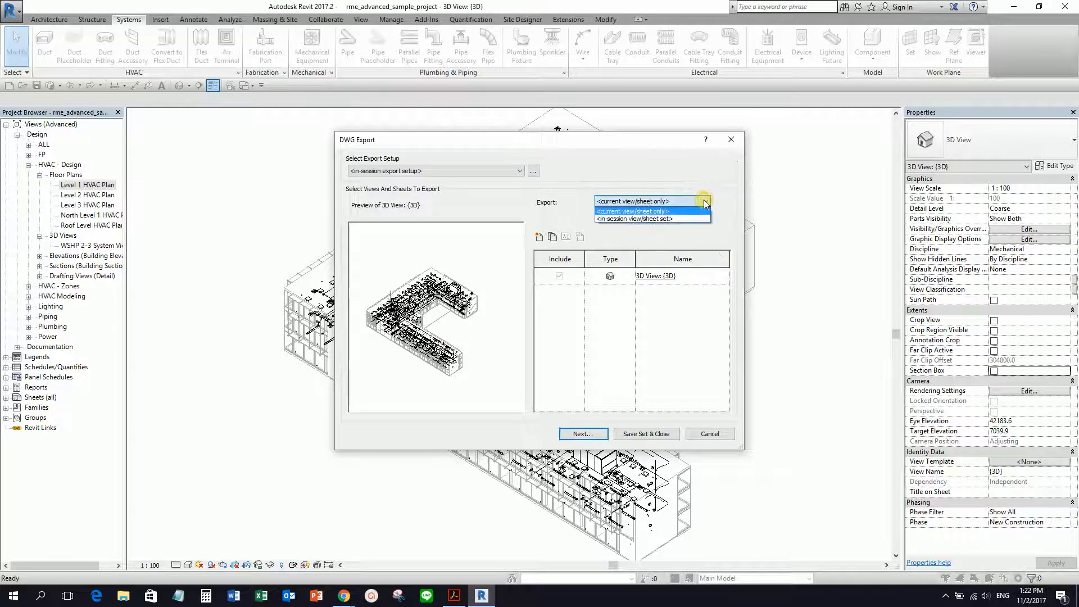
{"action": "left_click", "coordinate": [668, 218]}
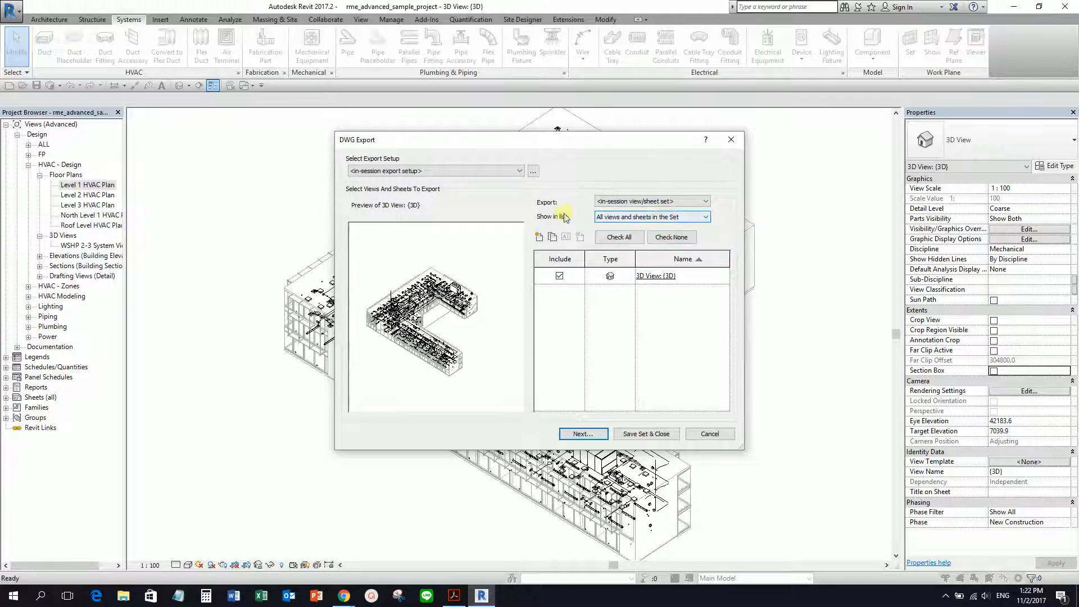
{"action": "left_click", "coordinate": [707, 218]}
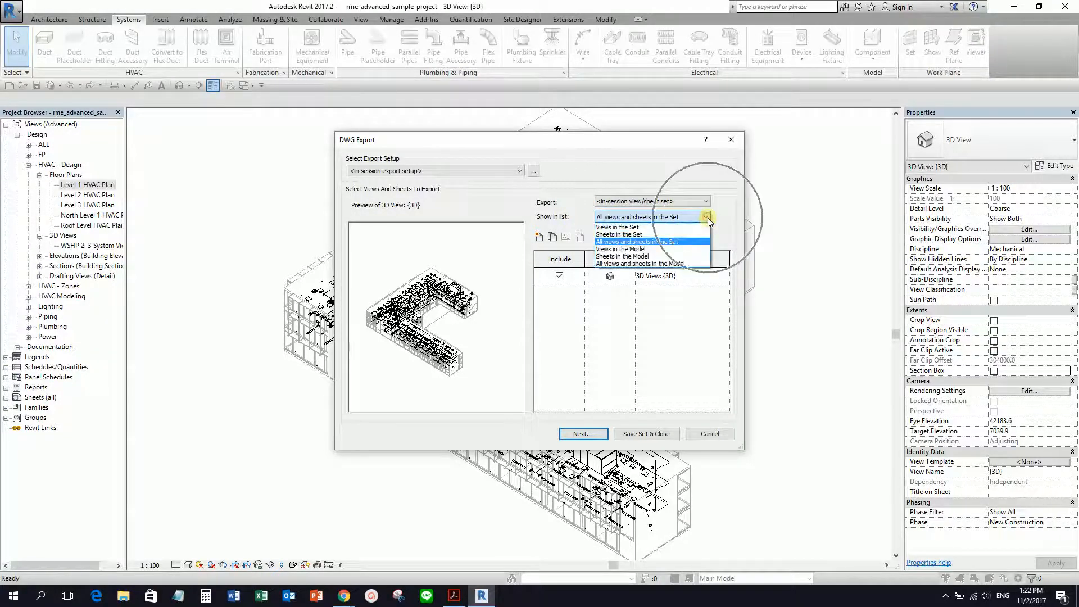
{"action": "left_click", "coordinate": [640, 257]}
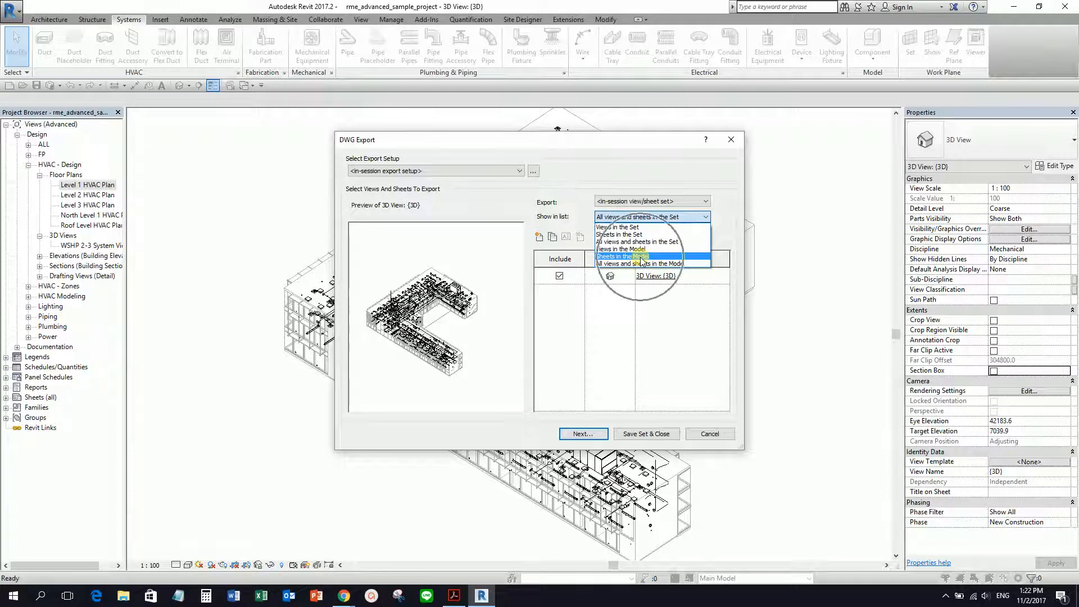
{"action": "left_click", "coordinate": [640, 256]}
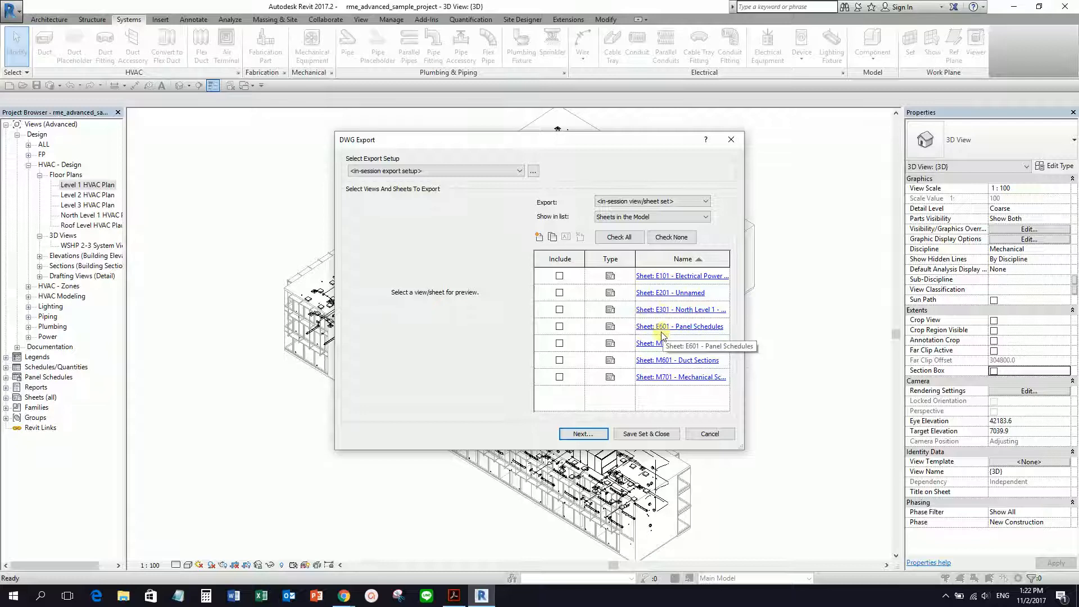
List all views and sheets in the model and look through them, keeping the {3D} view included in the export.
{"action": "left_click", "coordinate": [704, 216]}
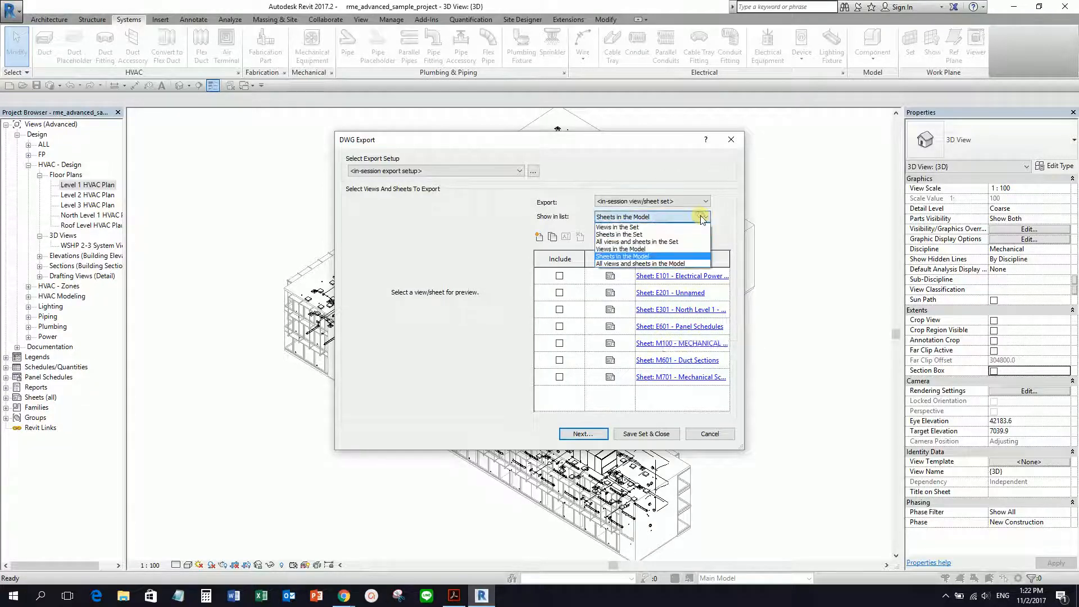
{"action": "left_click", "coordinate": [644, 264]}
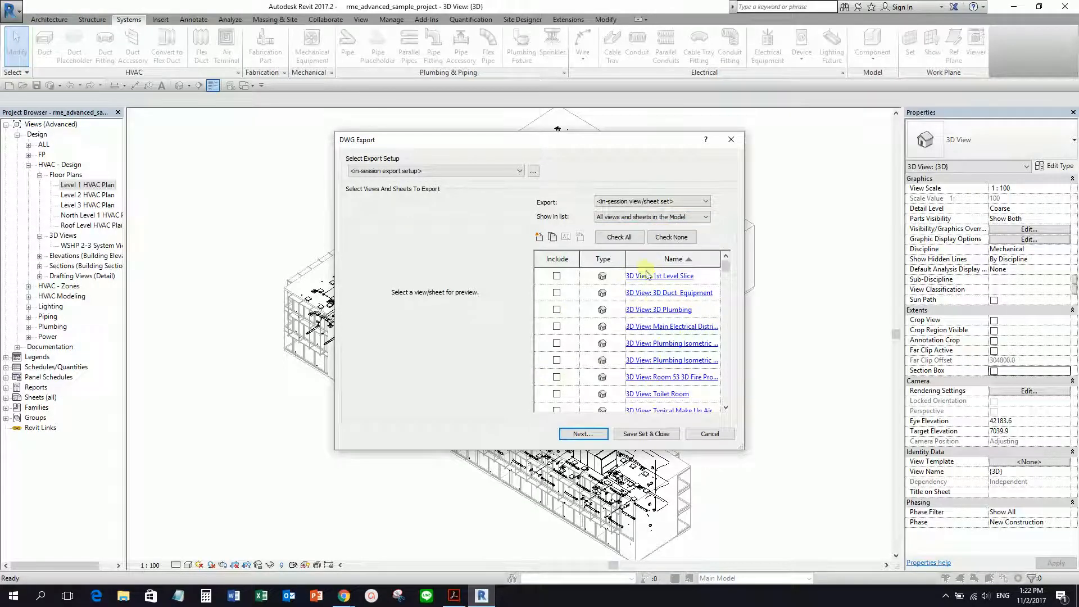
{"action": "mouse_move", "coordinate": [725, 266]}
{"action": "left_mouse_down"}
{"action": "mouse_move", "coordinate": [723, 400]}
{"action": "mouse_move", "coordinate": [726, 272]}
{"action": "left_mouse_up"}
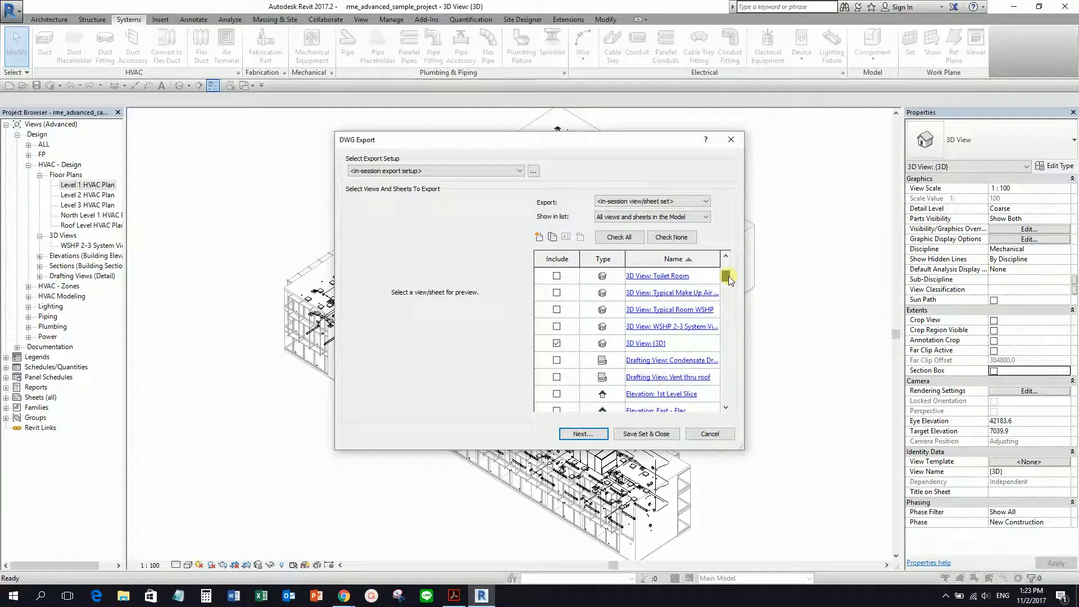
{"action": "left_click", "coordinate": [557, 343]}
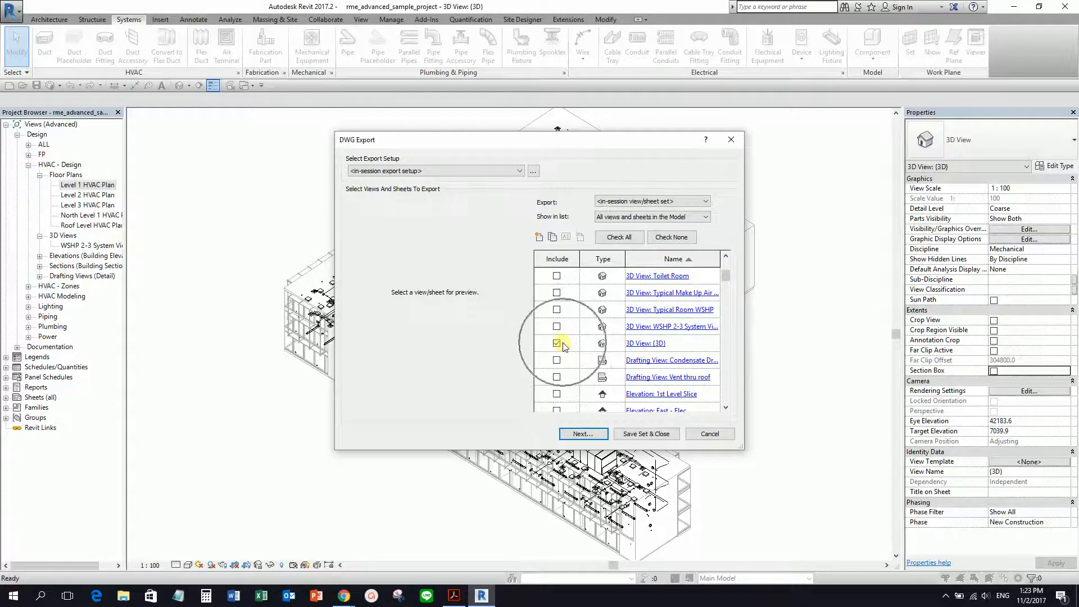
{"action": "left_click_drag", "start_coordinate": [728, 283], "coordinate": [707, 409]}
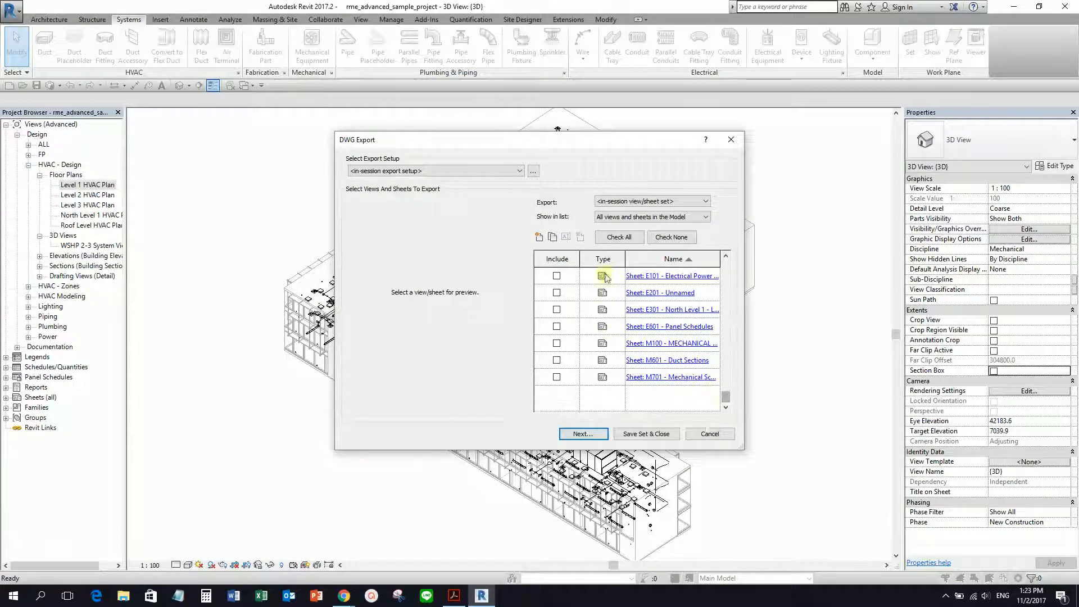
{"action": "left_click", "coordinate": [725, 256]}
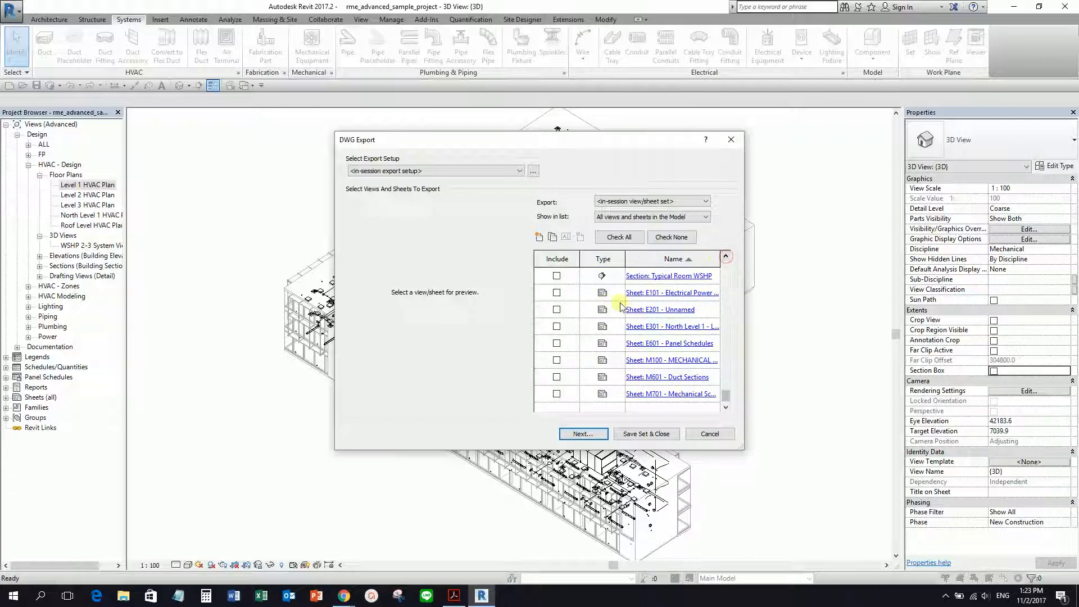
Include sheet E101 - Electrical Power Riser Diagram and floor plan Level 2 HVAC Pipe Plan in the export, and proceed to the save settings.
{"action": "left_click", "coordinate": [556, 293]}
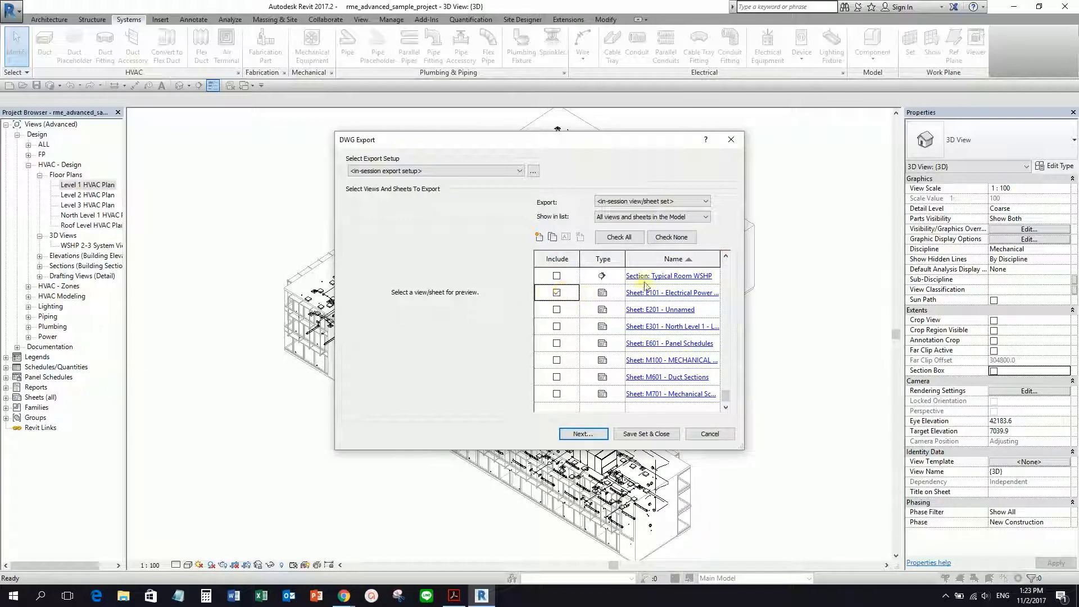
{"action": "left_click_drag", "start_coordinate": [725, 396], "coordinate": [727, 331]}
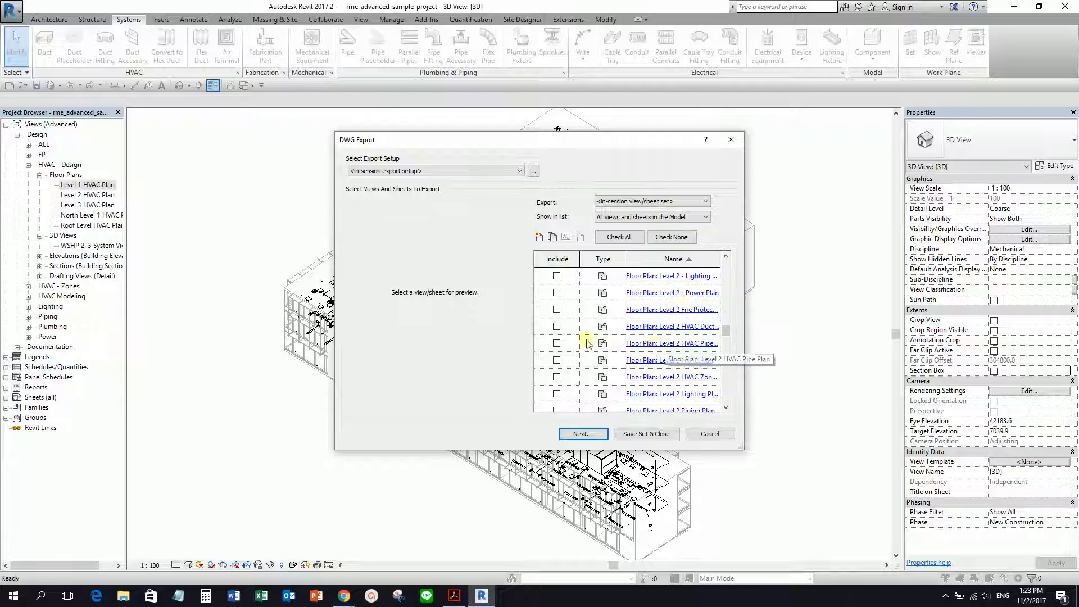
{"action": "left_click", "coordinate": [556, 343]}
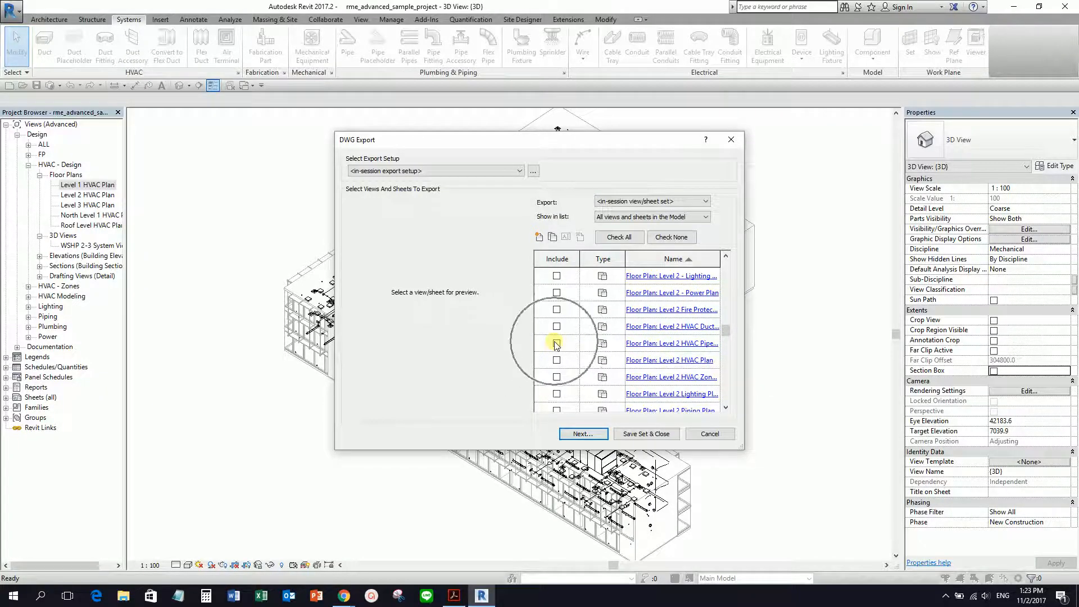
{"action": "left_click", "coordinate": [557, 343]}
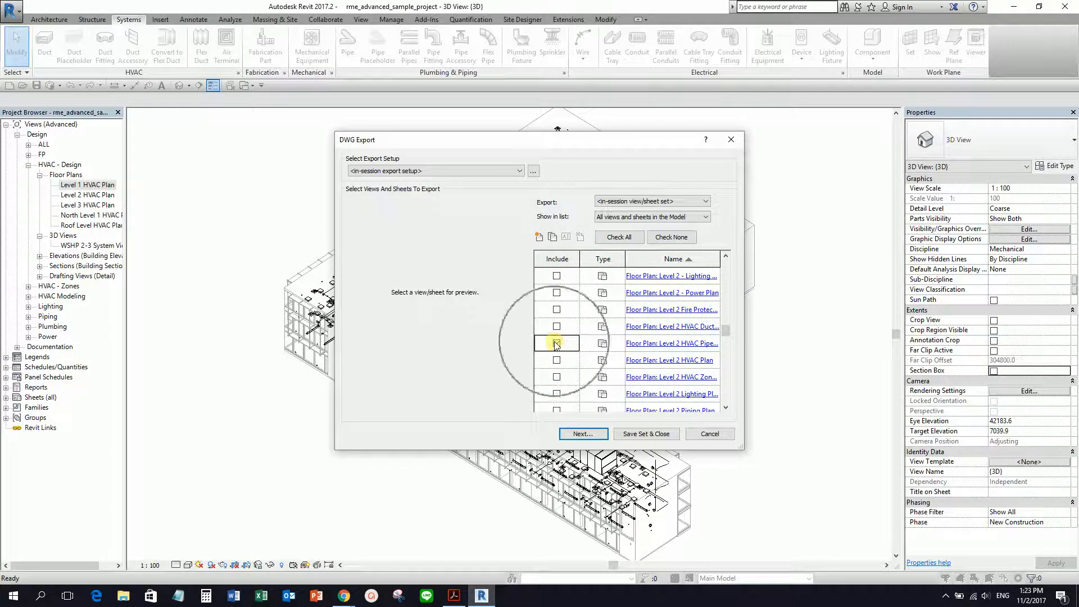
{"action": "left_click", "coordinate": [587, 435]}
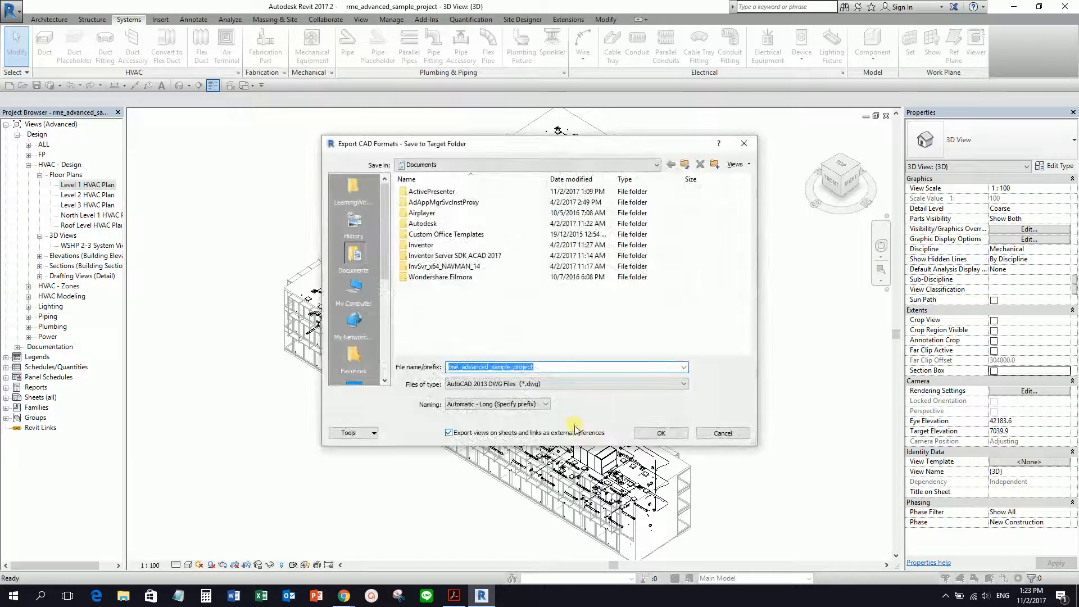
Export the set as AutoCAD 2013 DWG files with the prefix "rme_advanced_sample_project_from Revit", and return from the Documents folder to the Revit model.
{"action": "left_click", "coordinate": [532, 385]}
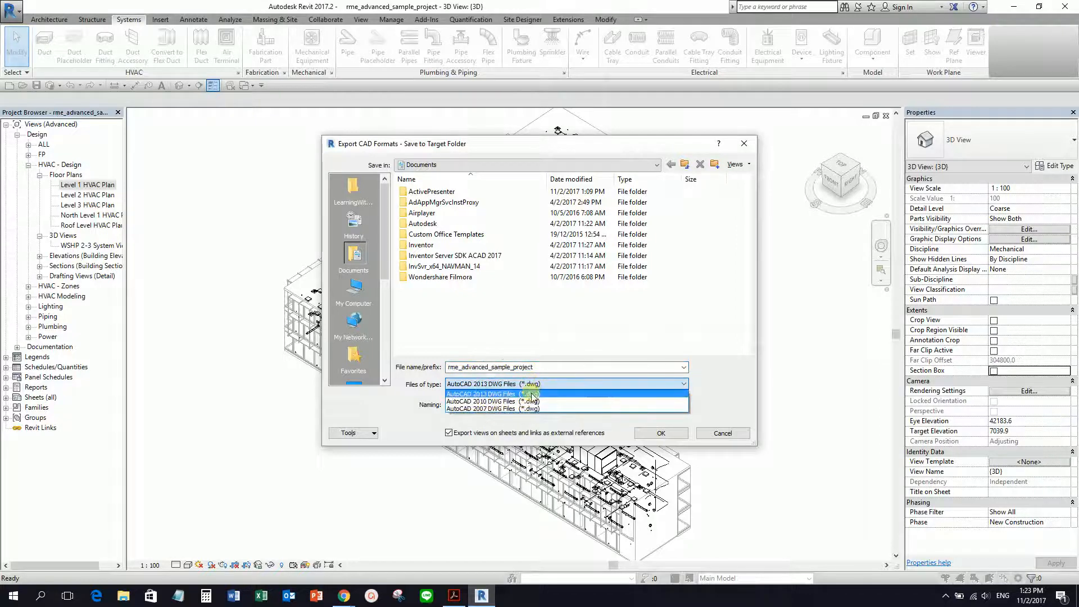
{"action": "left_click", "coordinate": [532, 395]}
{"action": "left_click", "coordinate": [541, 366]}
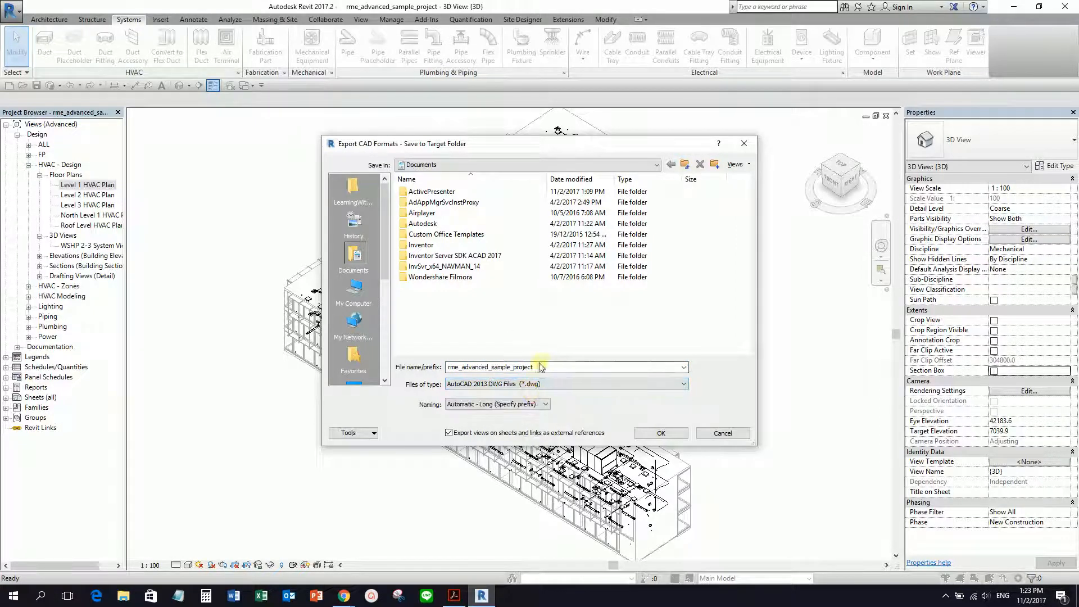
{"action": "left_click", "coordinate": [524, 365]}
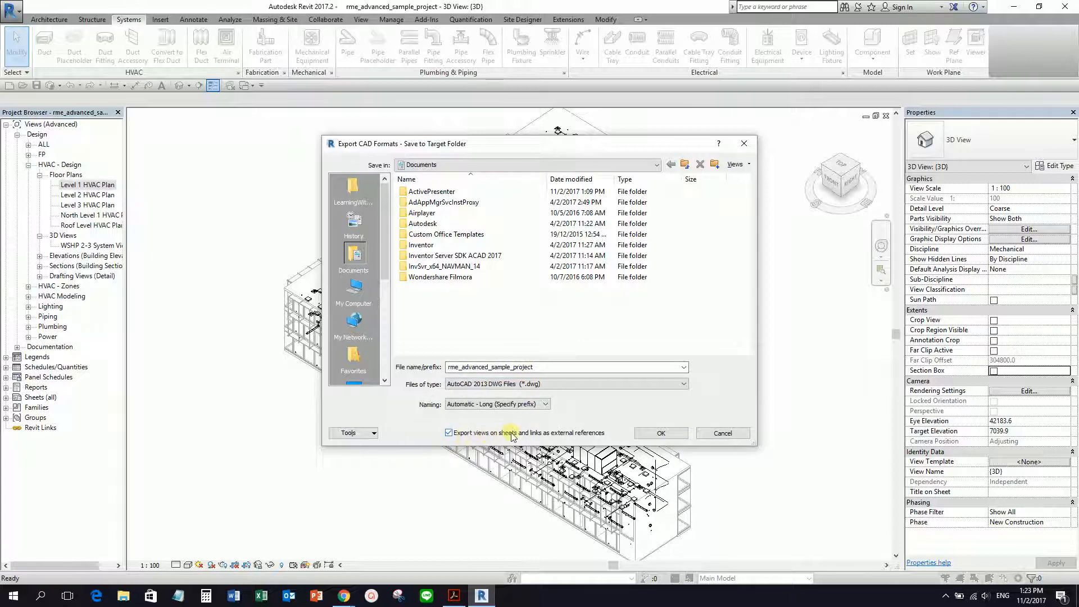
{"action": "key", "text": "ctrl"}
{"action": "left_click", "coordinate": [539, 367]}
{"action": "double_click", "coordinate": [540, 367]}
{"action": "left_click", "coordinate": [553, 367]}
{"action": "type", "text": "_from Revit"}
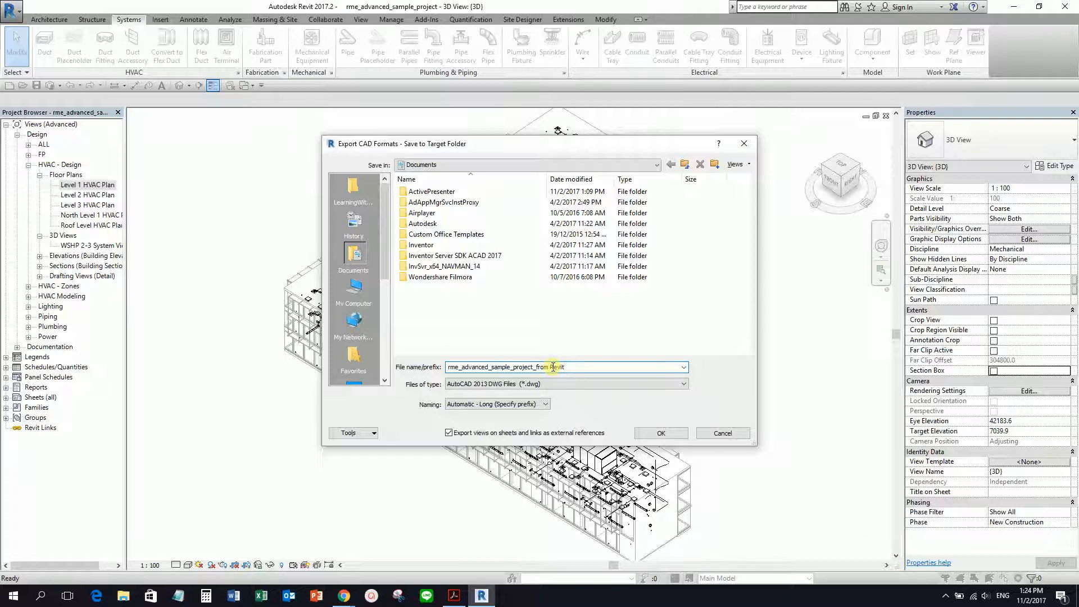
{"action": "left_click", "coordinate": [661, 433]}
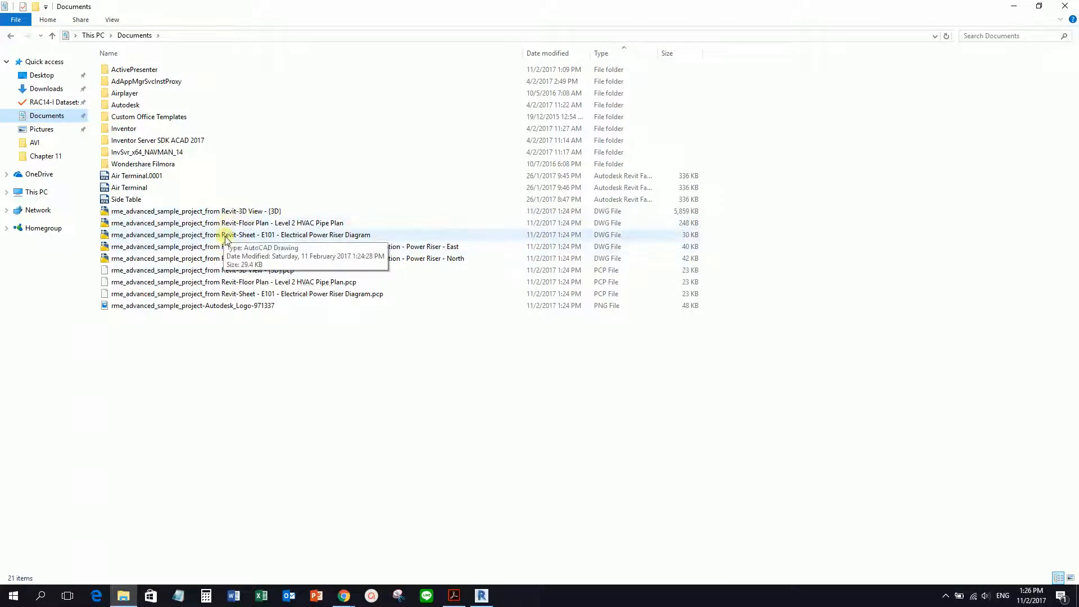
{"action": "left_click", "coordinate": [1013, 6]}
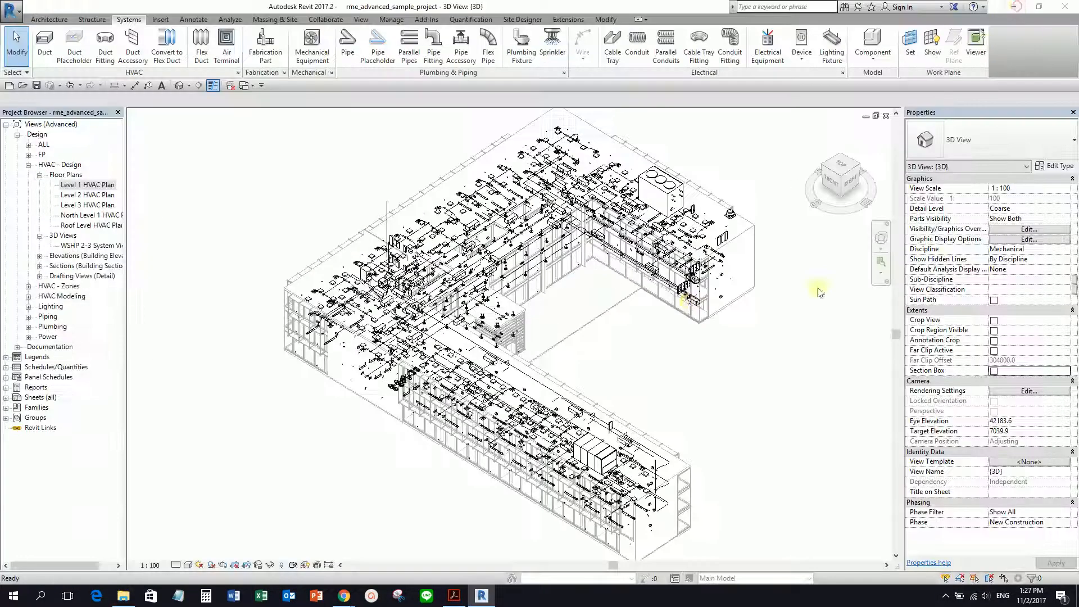